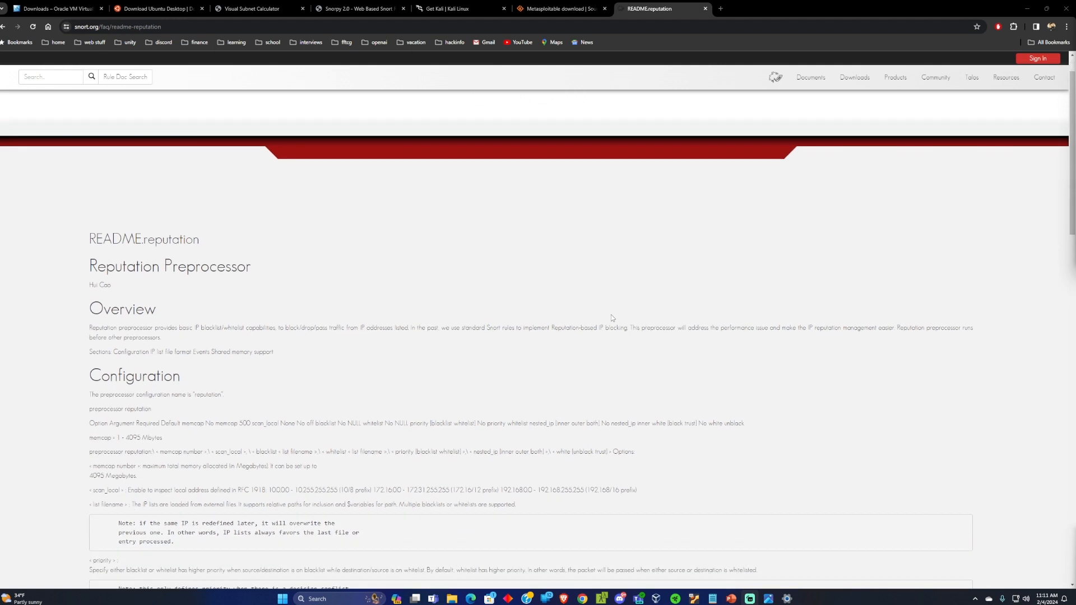
- Read through the Snort README.reputation page, covering the overview, configuration options, IP list format and shared memory support
scroll(538, 343, down, 1)
scroll(503, 343, up, 1)
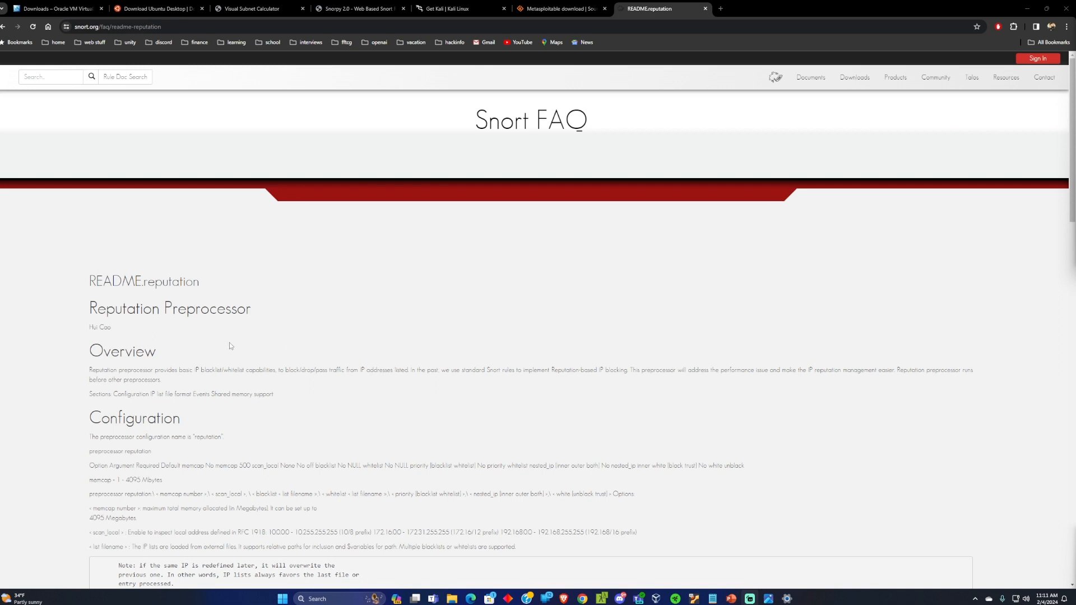
drag(92, 312, 277, 322)
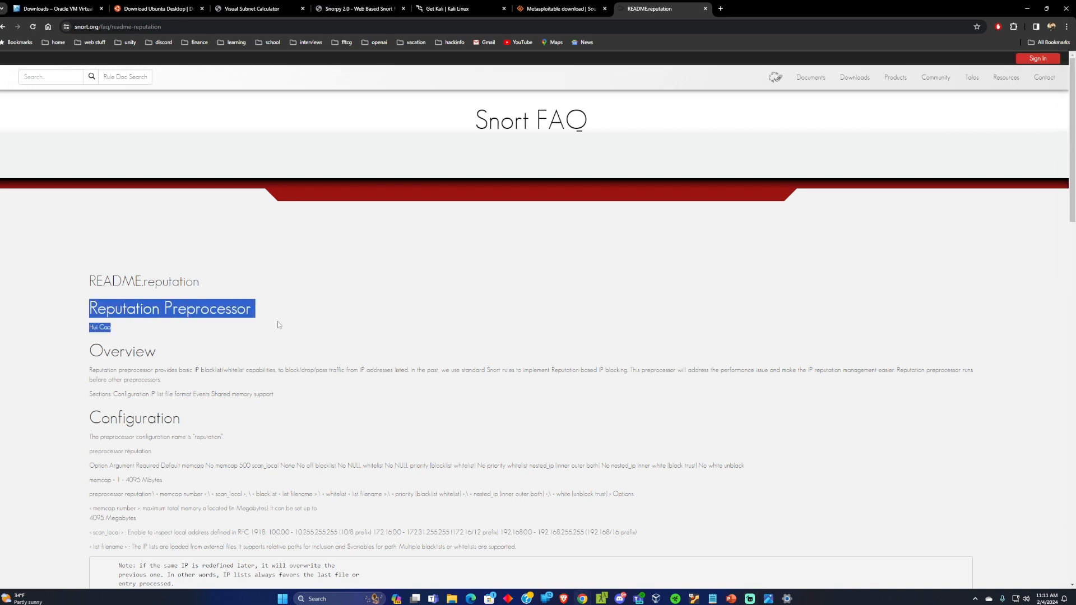
scroll(278, 321, down, 1)
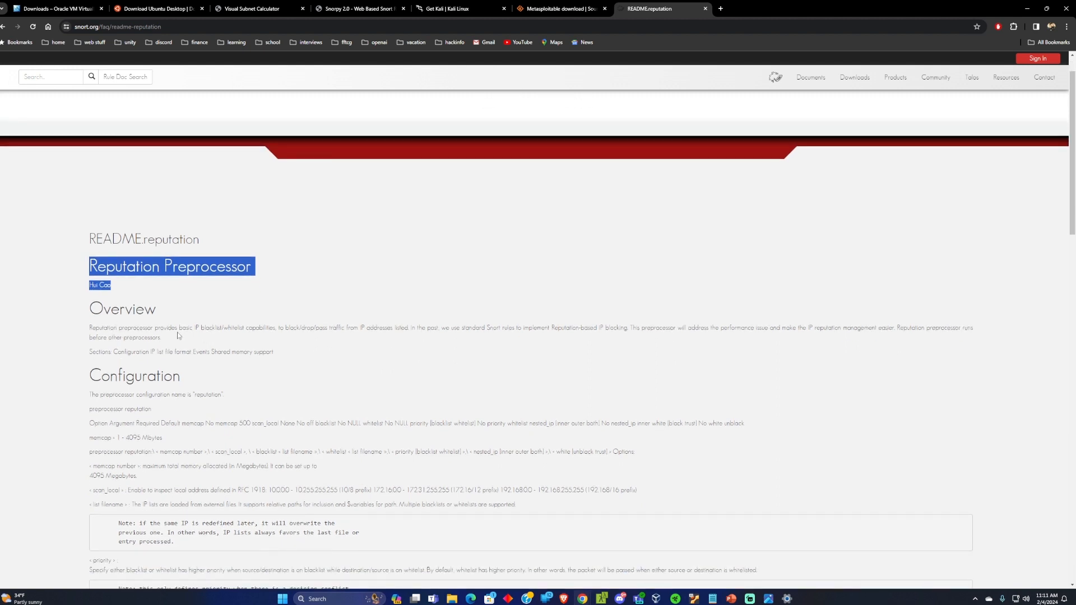
click(183, 335)
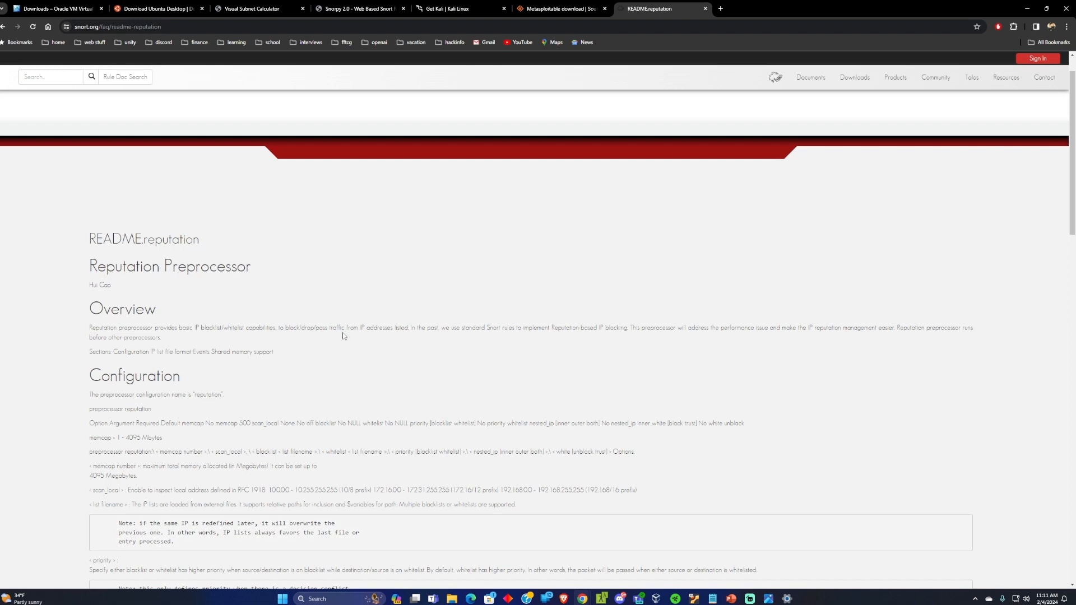
scroll(341, 334, down, 1)
scroll(230, 291, down, 2)
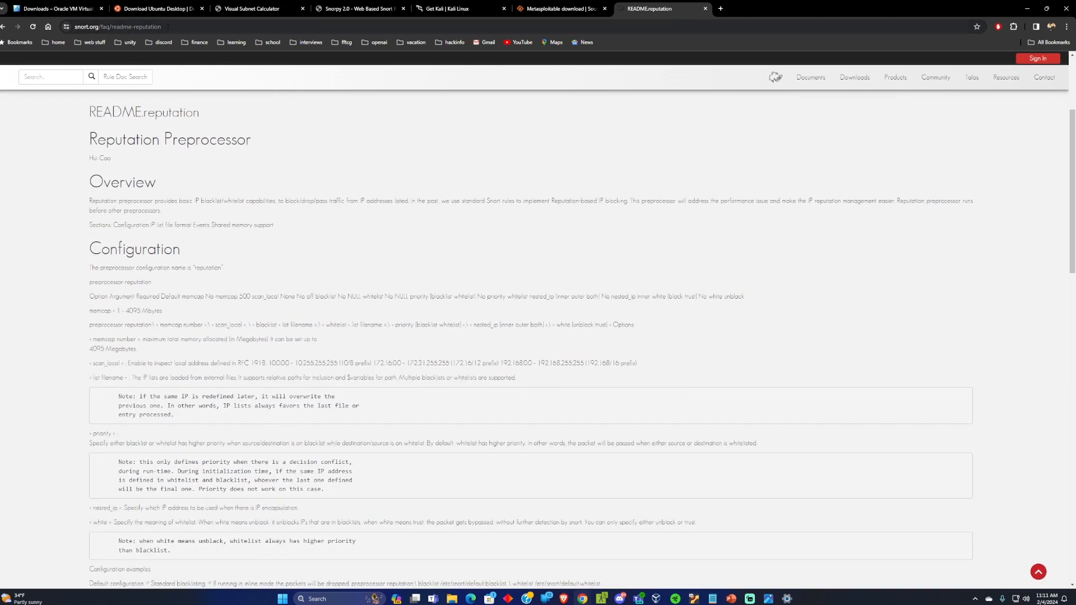
click(167, 27)
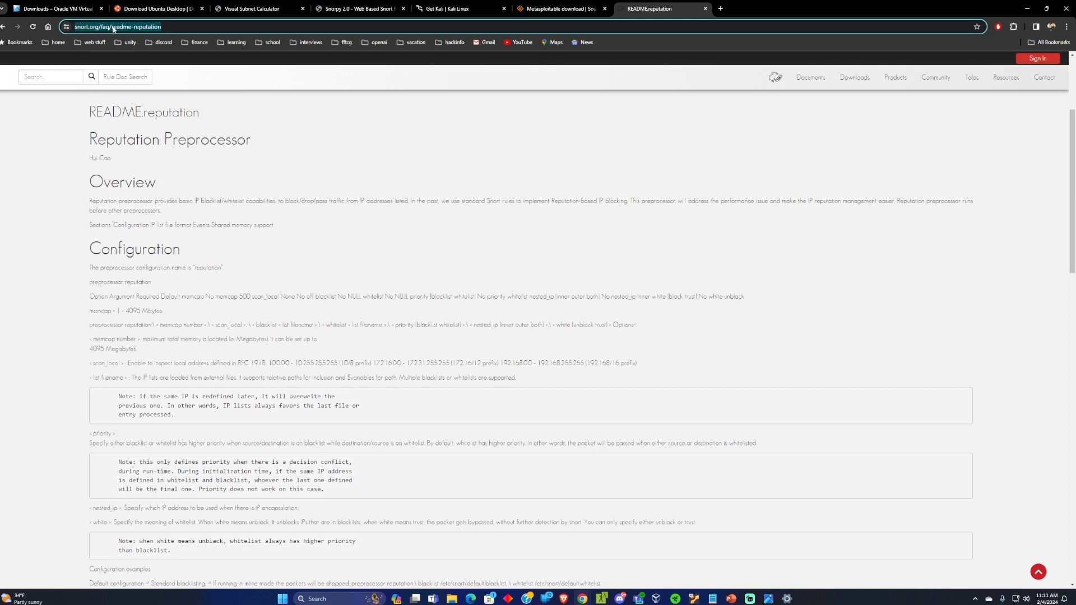
scroll(399, 371, down, 5)
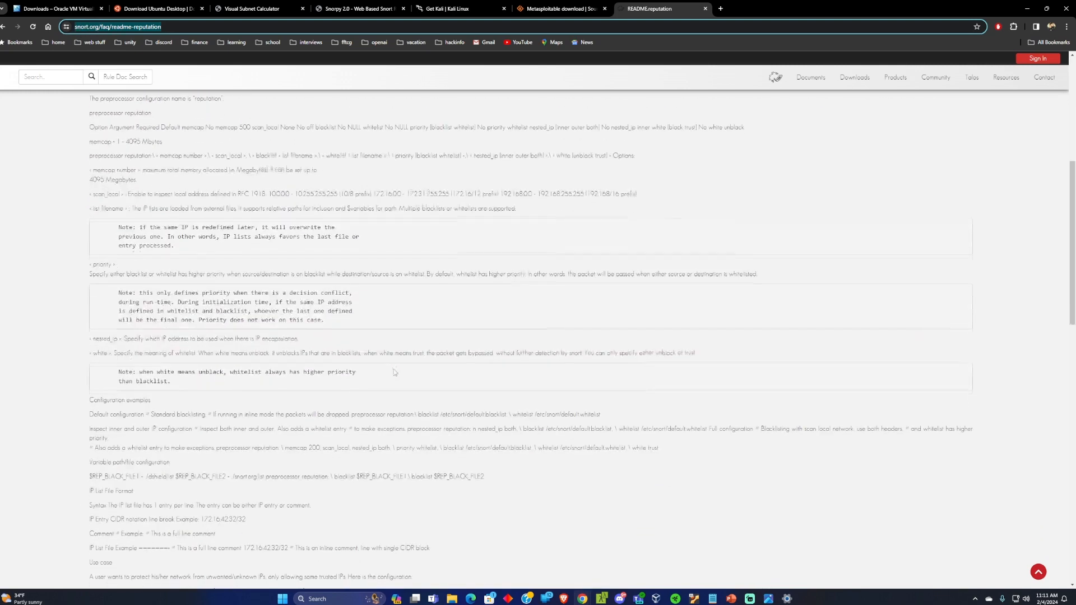
scroll(388, 368, down, 5)
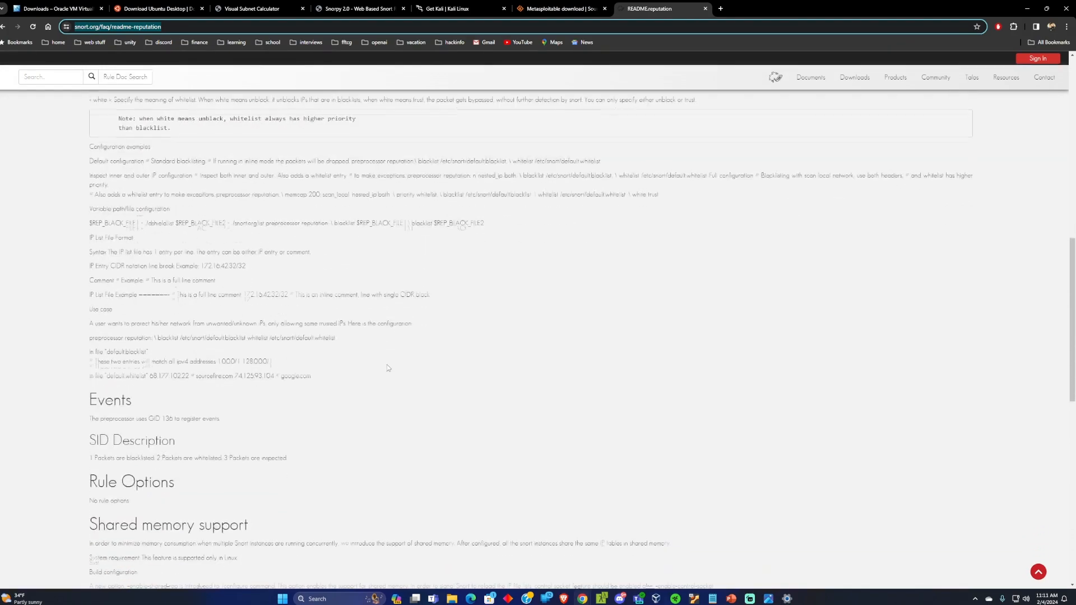
scroll(386, 366, down, 4)
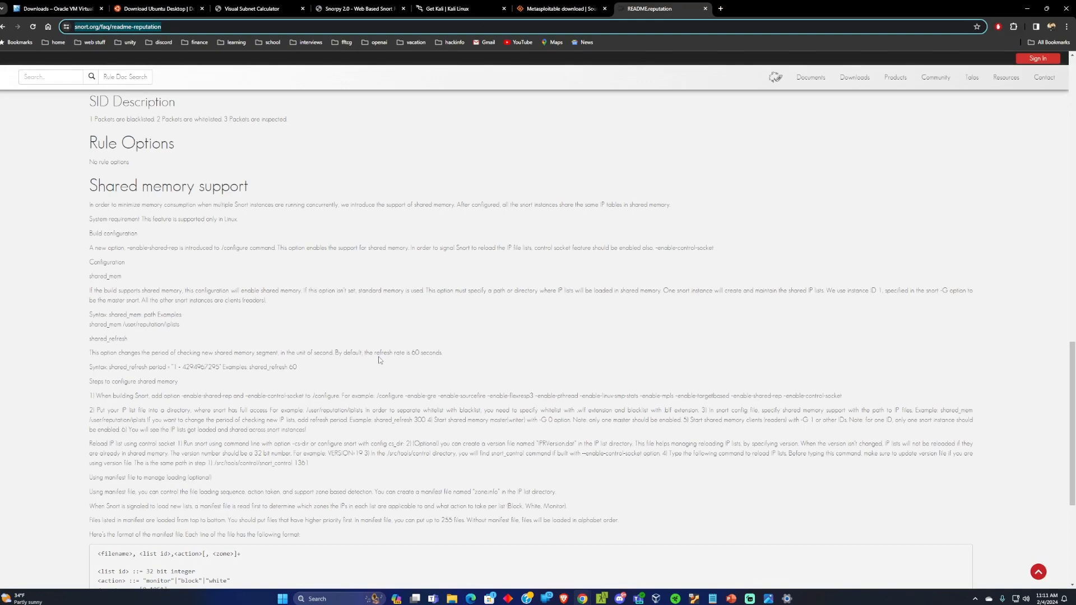
scroll(378, 360, down, 4)
scroll(380, 352, up, 7)
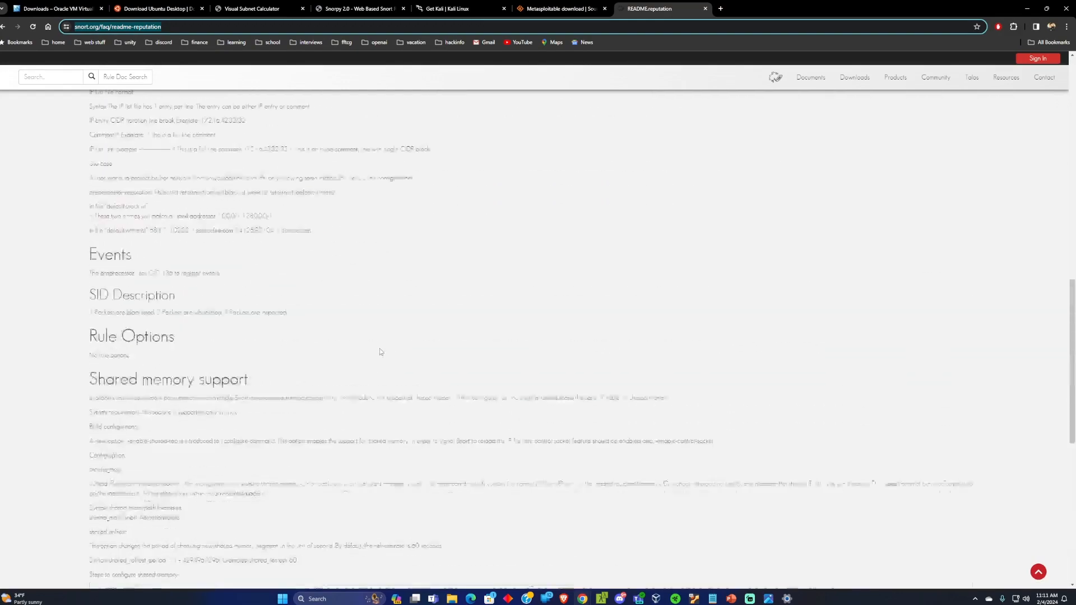
scroll(381, 352, up, 15)
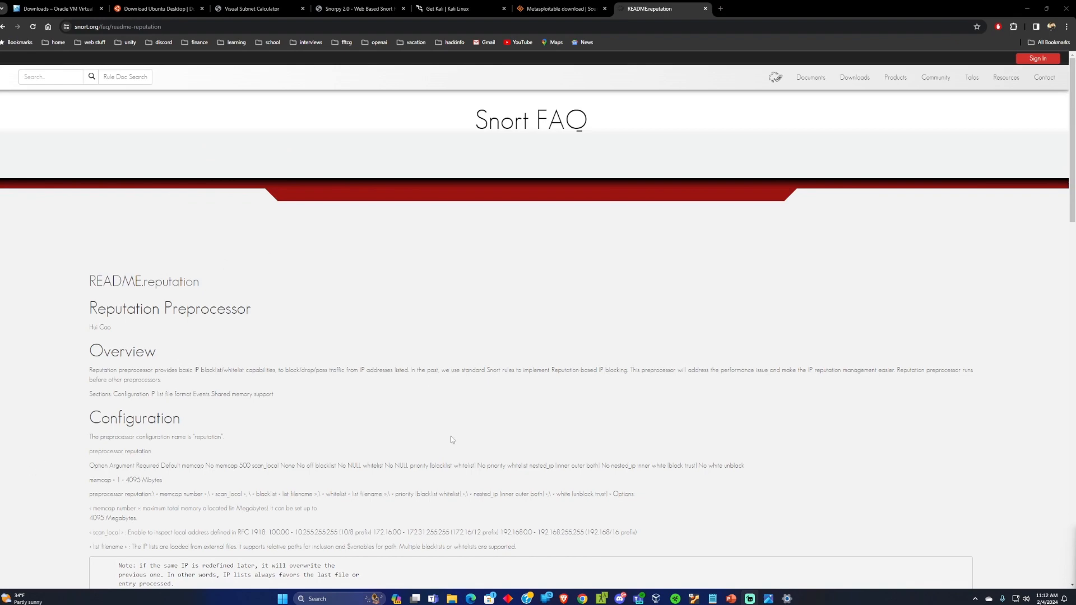
- Switch to the UbuntuSnortDemo virtual machine and uncomment the whole reputation preprocessor block in snort.conf
mouse_move(693, 600)
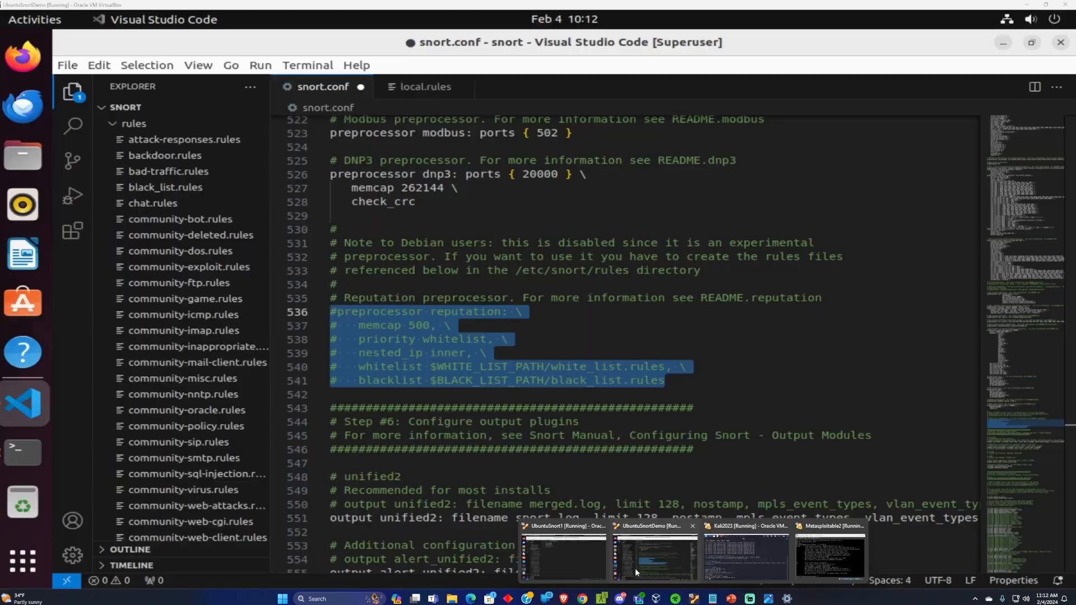
click(639, 578)
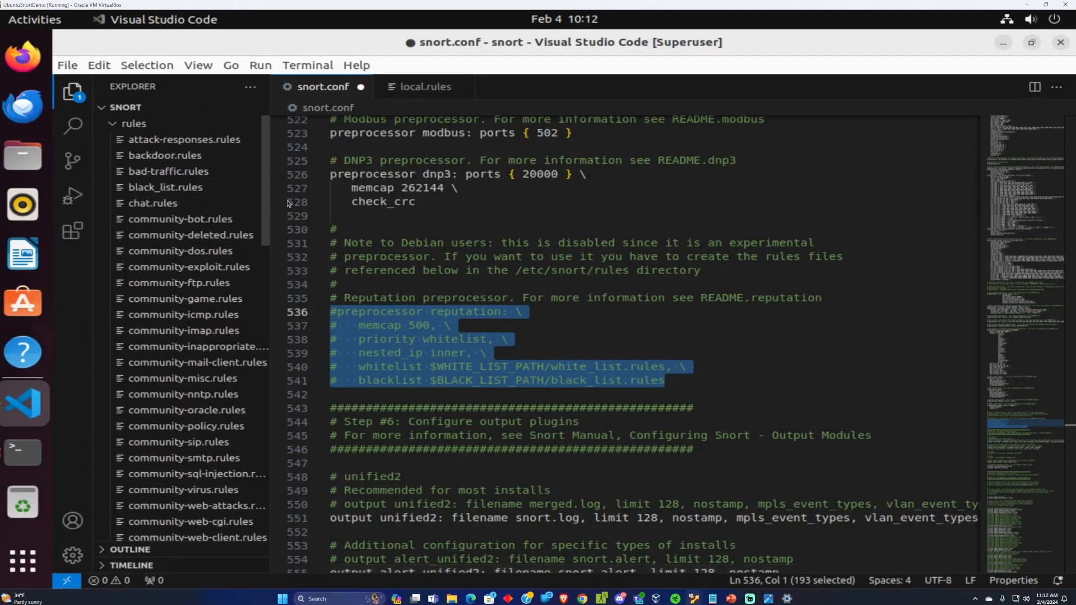
scroll(402, 224, up, 1)
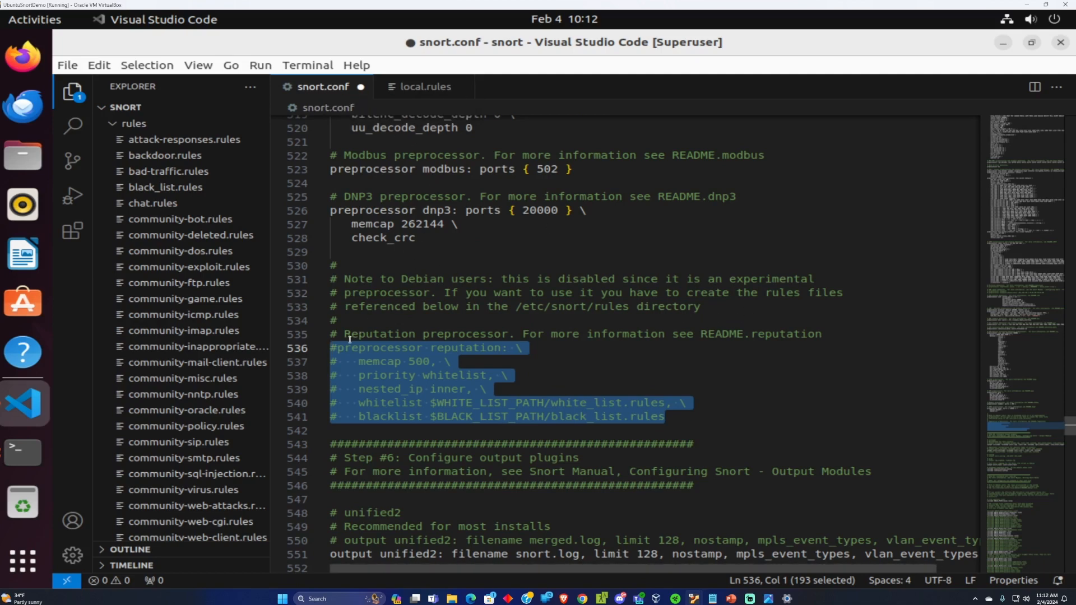
drag(344, 334, 517, 335)
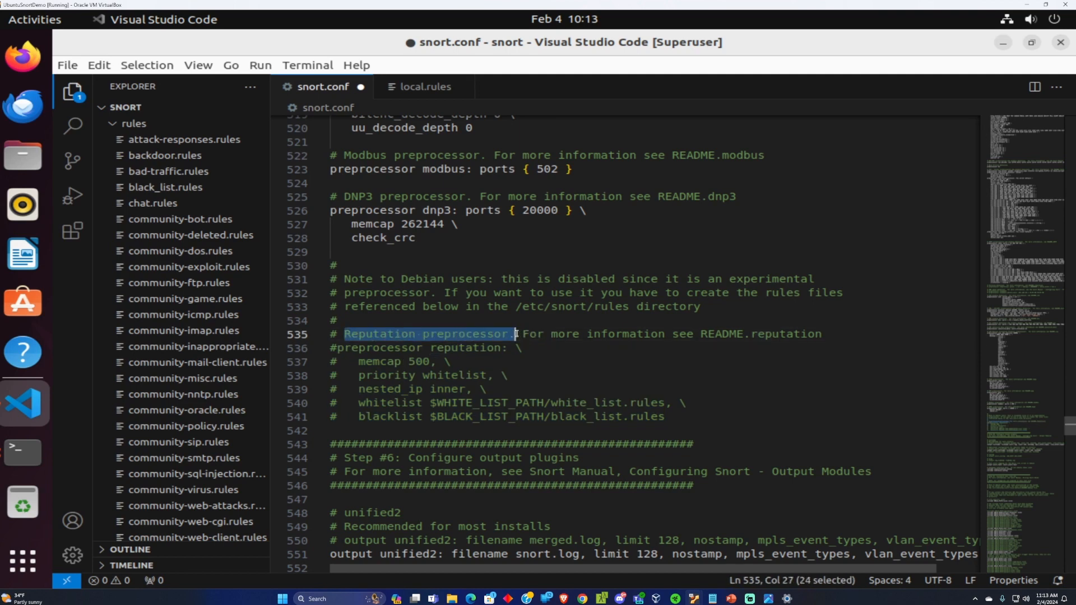
click(330, 349)
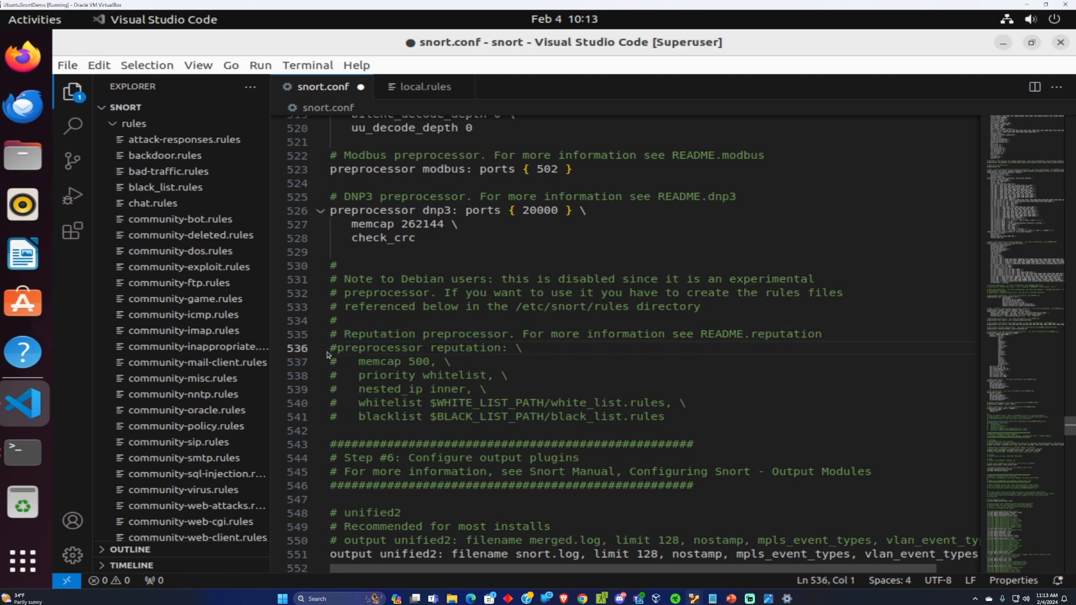
drag(331, 349, 685, 413)
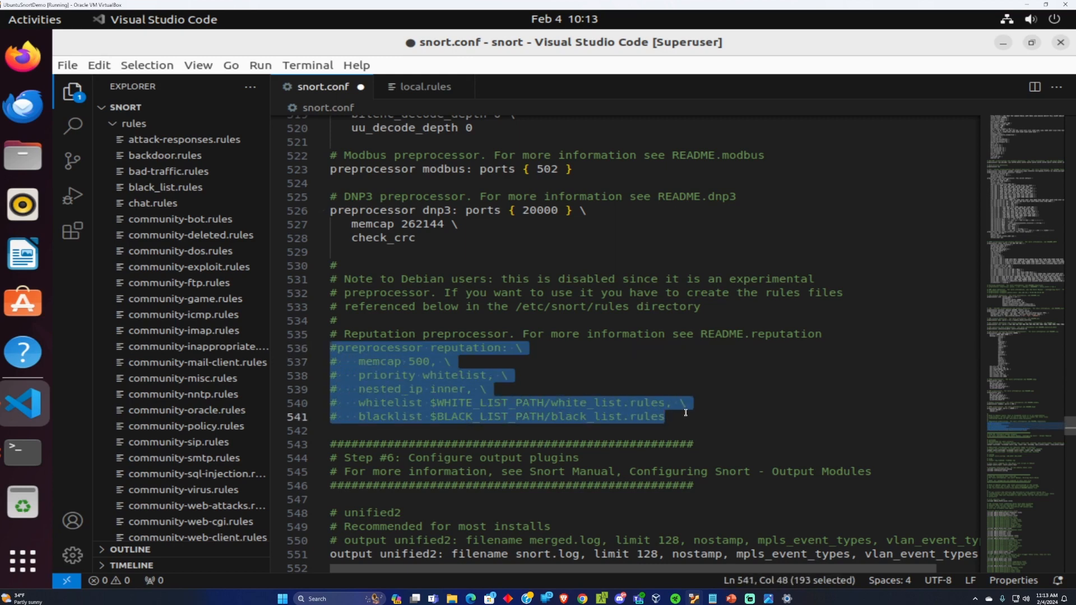
key(ctrl+slash)
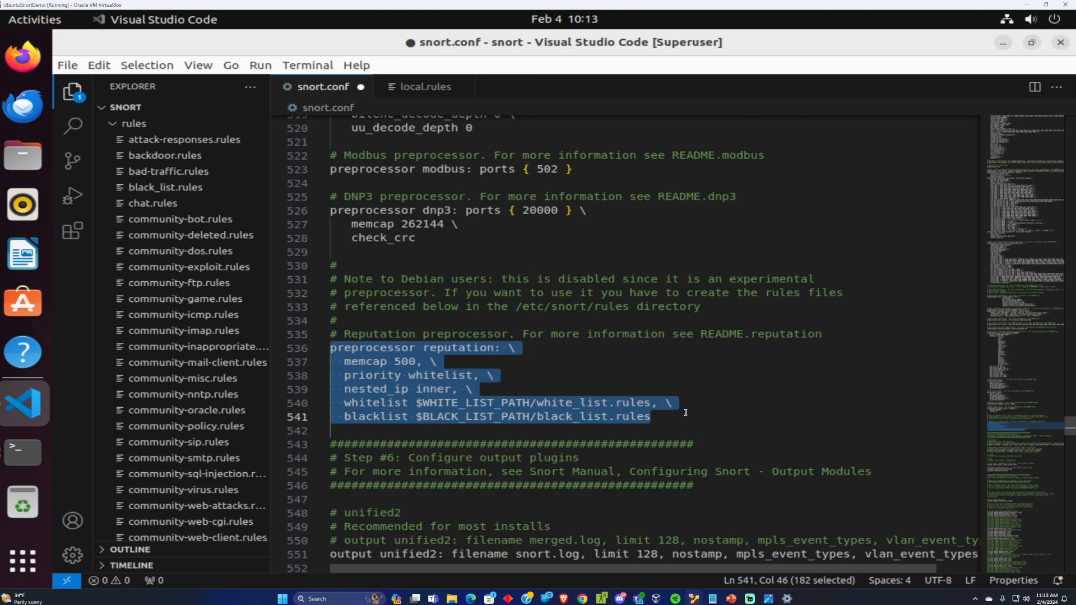
click(554, 368)
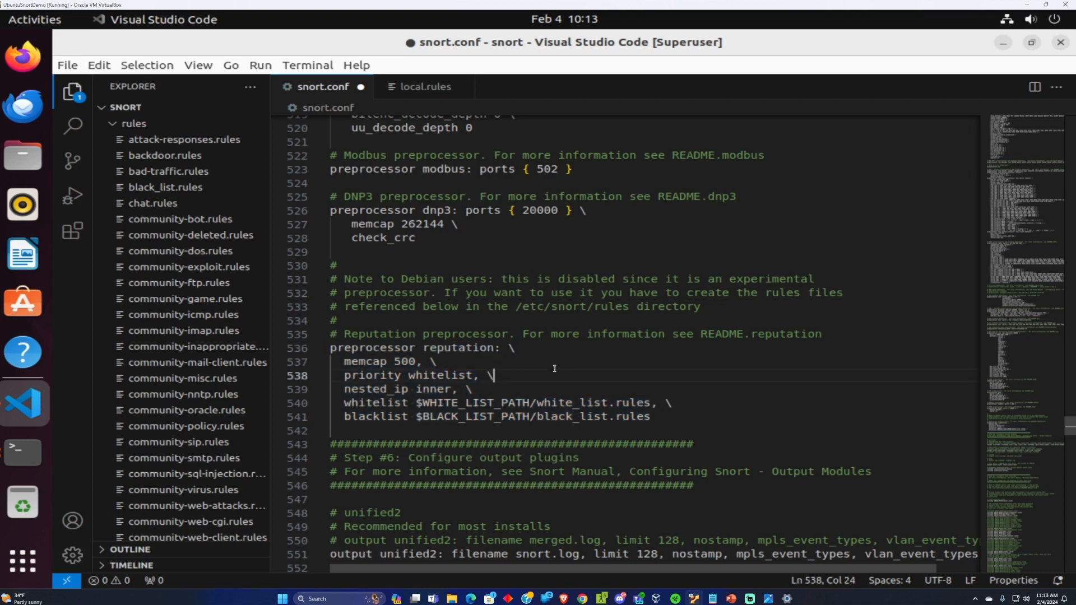
- Search snort.conf for WHITE_LIST_PATH to check its definition, and return to its use in the reputation preprocessor block
double_click(565, 404)
click(631, 404)
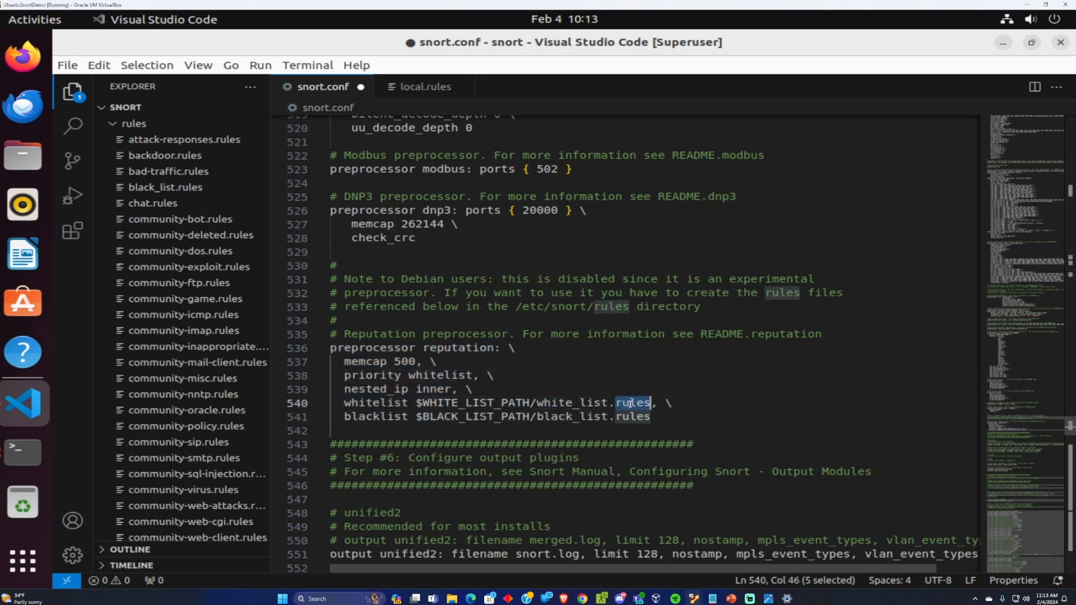
double_click(591, 417)
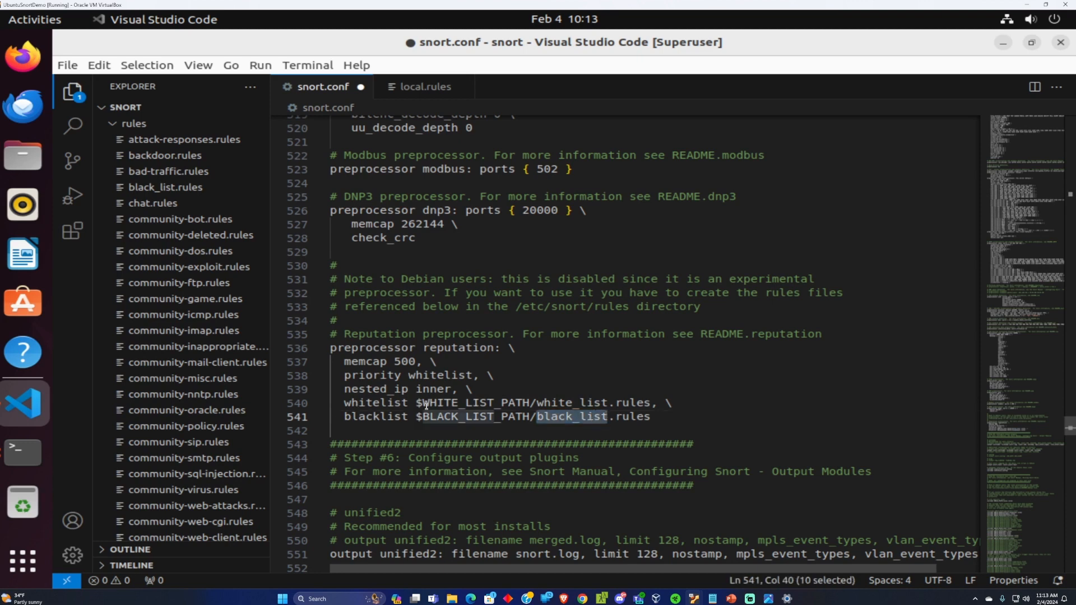
drag(422, 404, 529, 404)
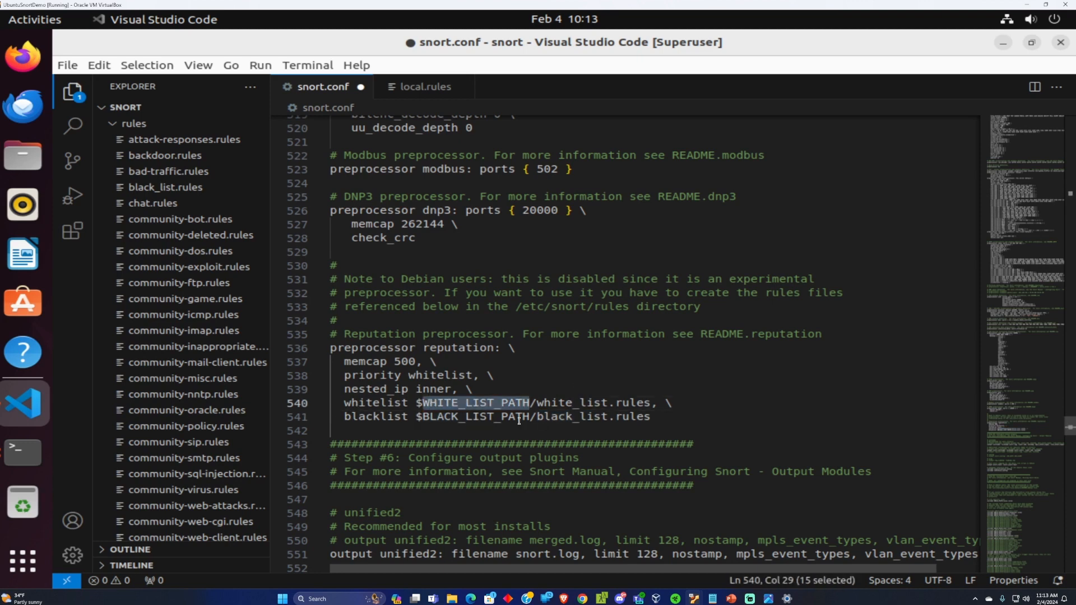
key(ctrl+f)
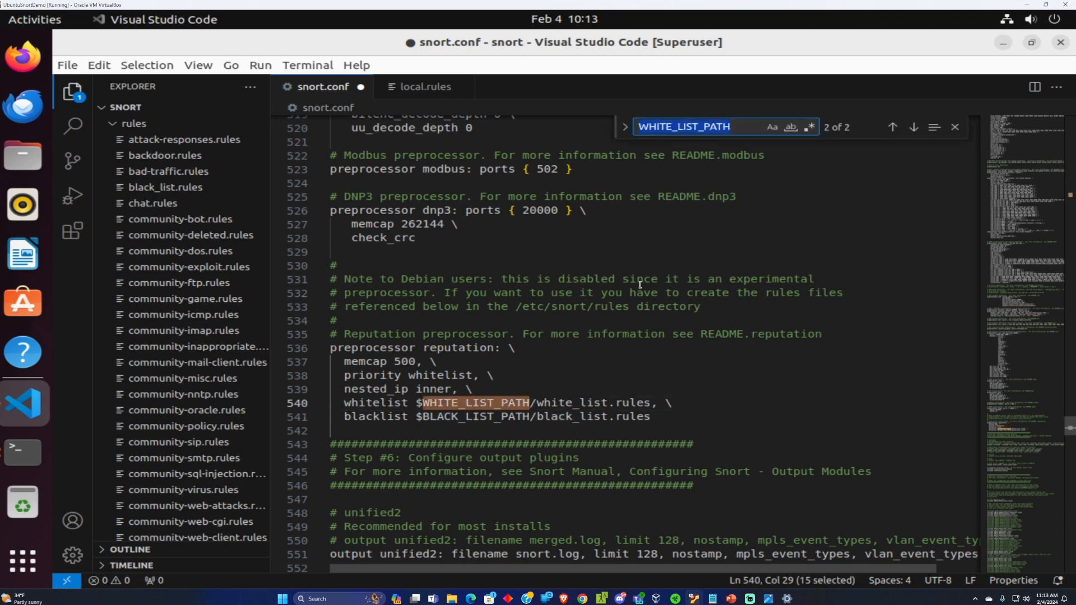
click(893, 127)
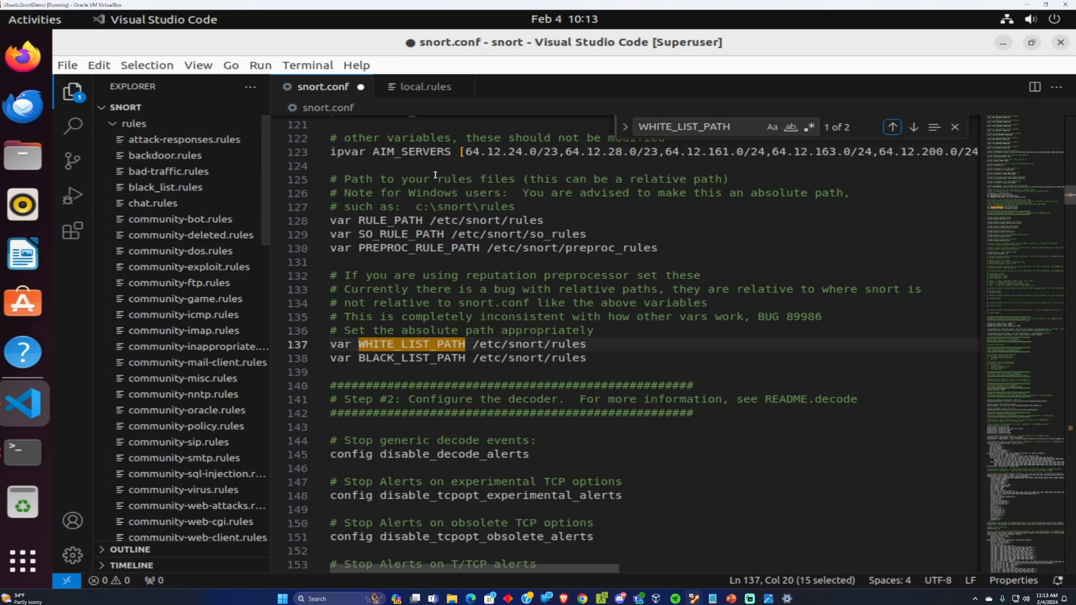
click(914, 127)
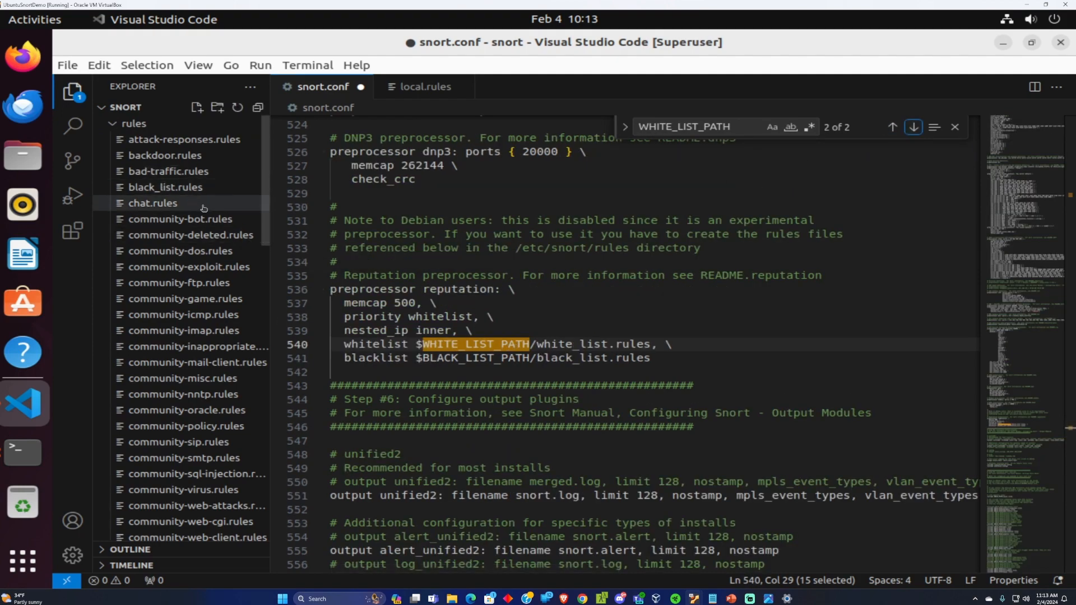
- Locate the black_list.rules and white_list.rules files in the rules folder
scroll(261, 222, down, 2)
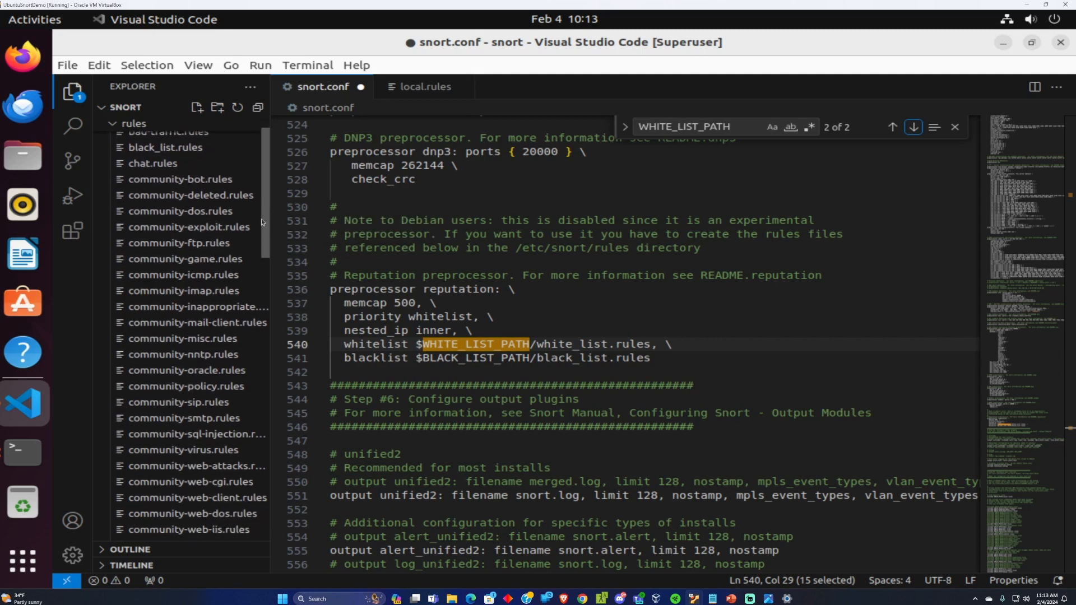
drag(262, 222, 264, 173)
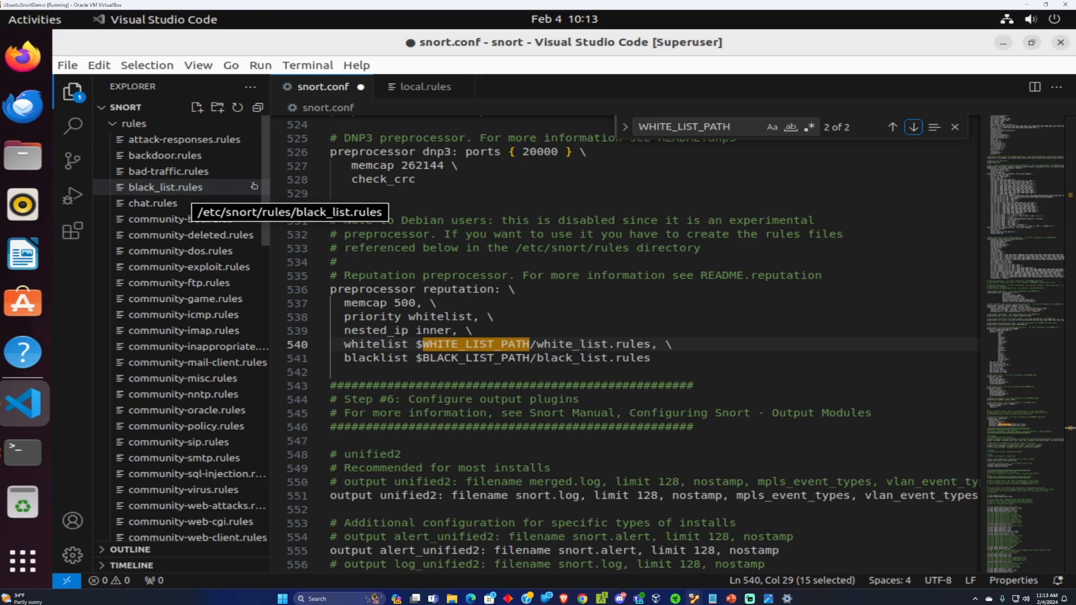
drag(264, 187, 262, 453)
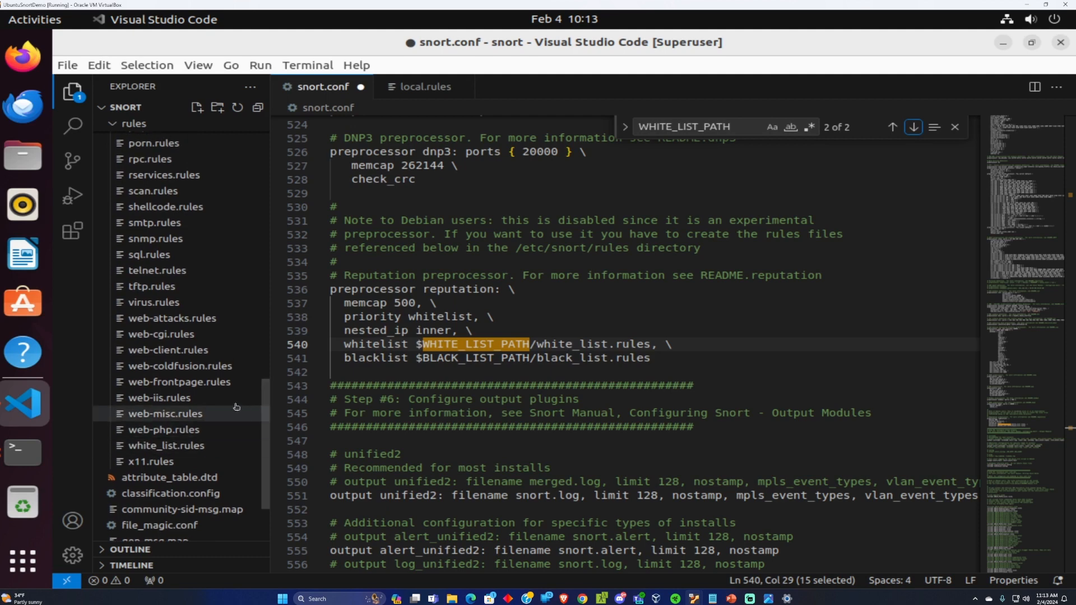
click(192, 447)
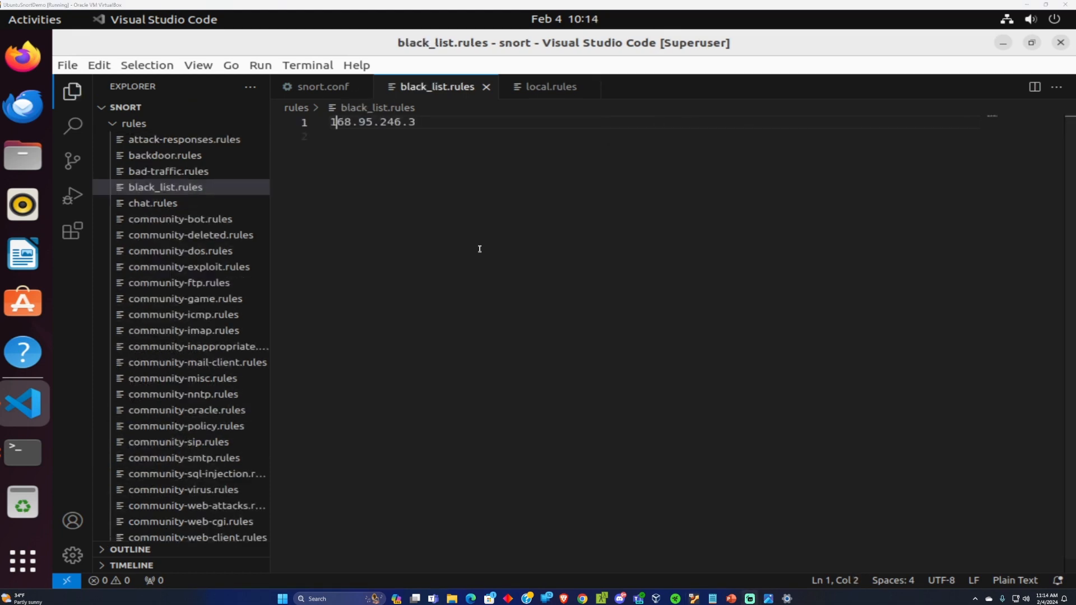
- Close the local.rules file and return to black_list.rules
click(550, 89)
click(452, 90)
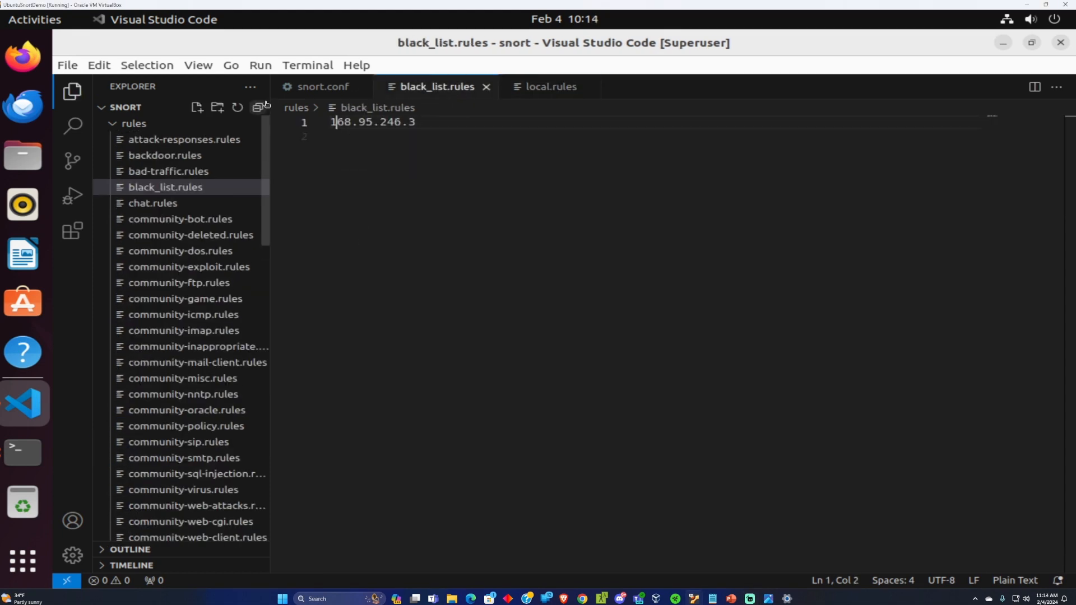
click(313, 93)
click(424, 89)
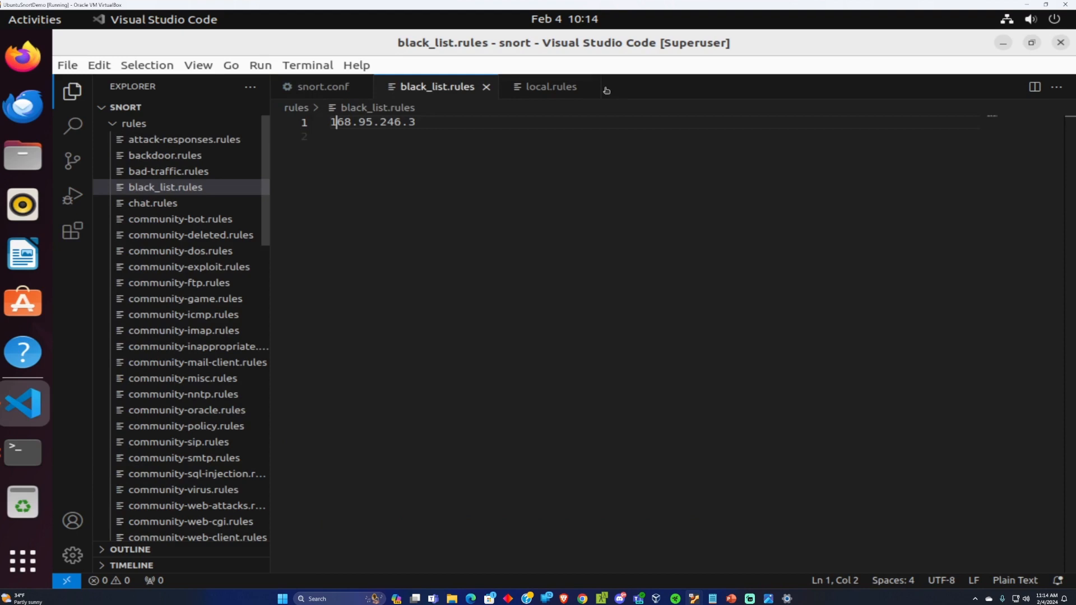
click(560, 88)
click(588, 87)
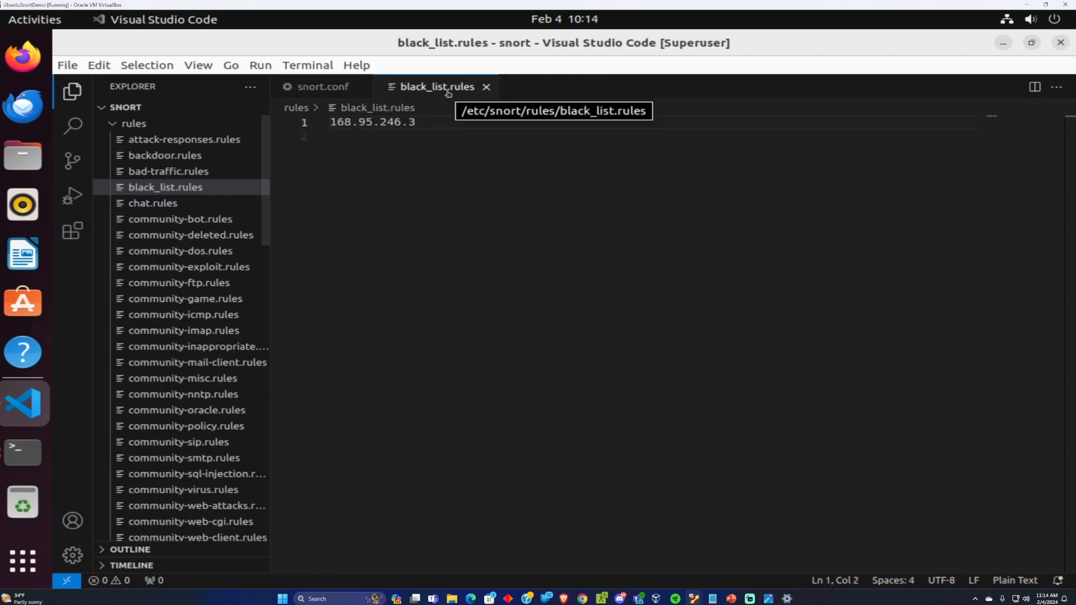
click(353, 87)
click(412, 88)
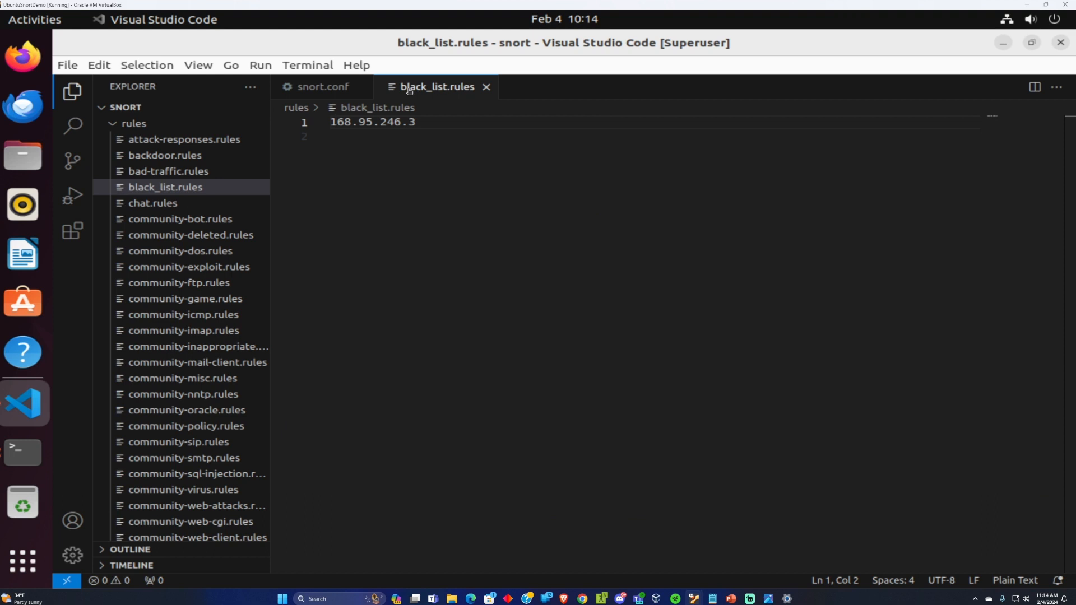
- Add the subnet 168.95.0.0/16 on a new line below 168.95.246.3 in black_list.rules and save the file
click(423, 120)
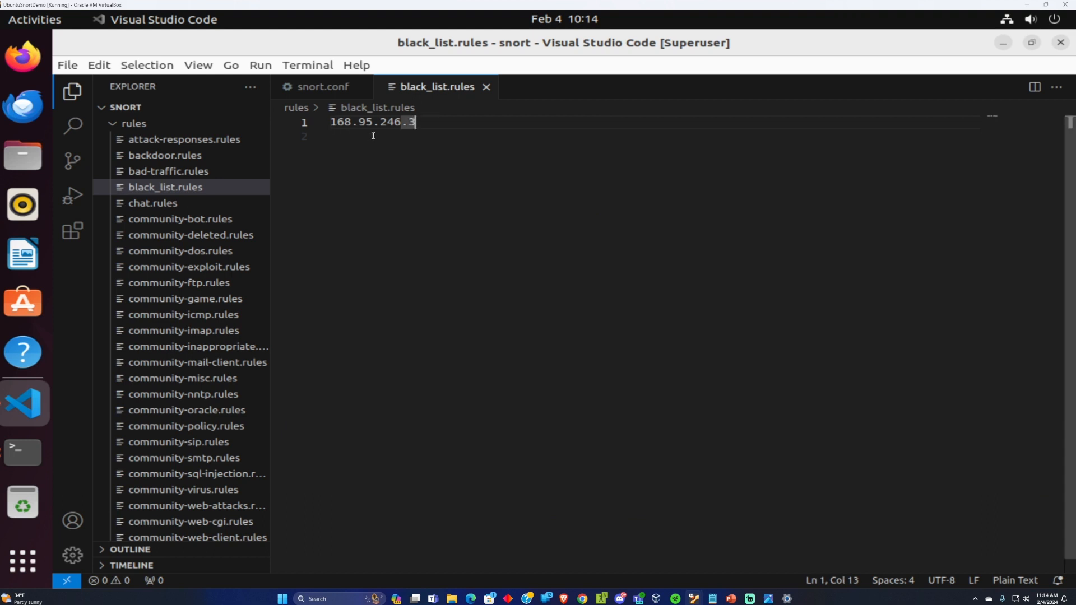
key(Return)
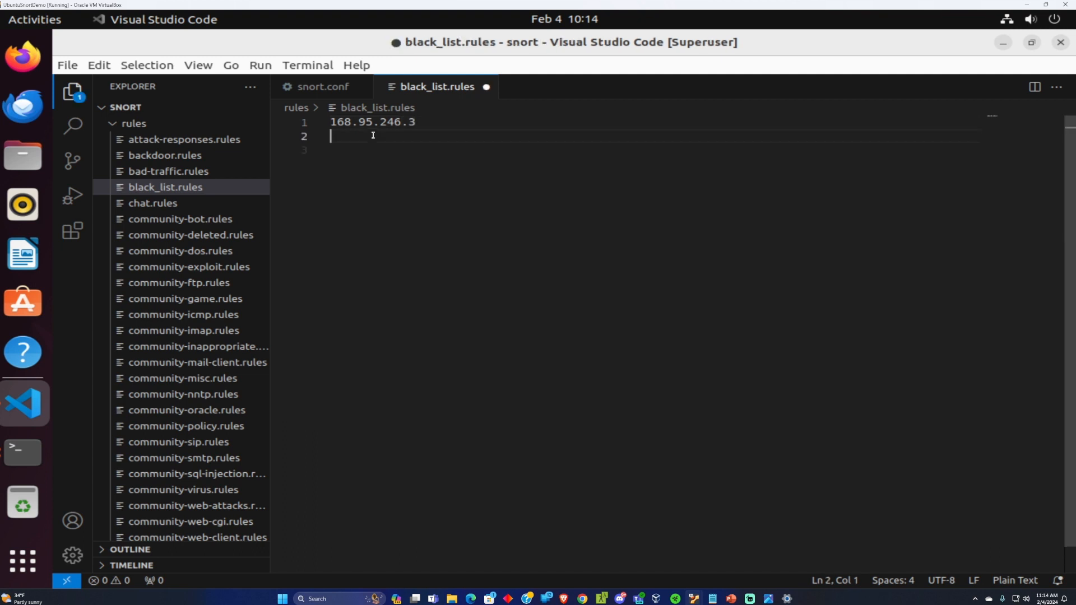
key(BackSpace)
key(Return)
text(168.95.0.0/1)
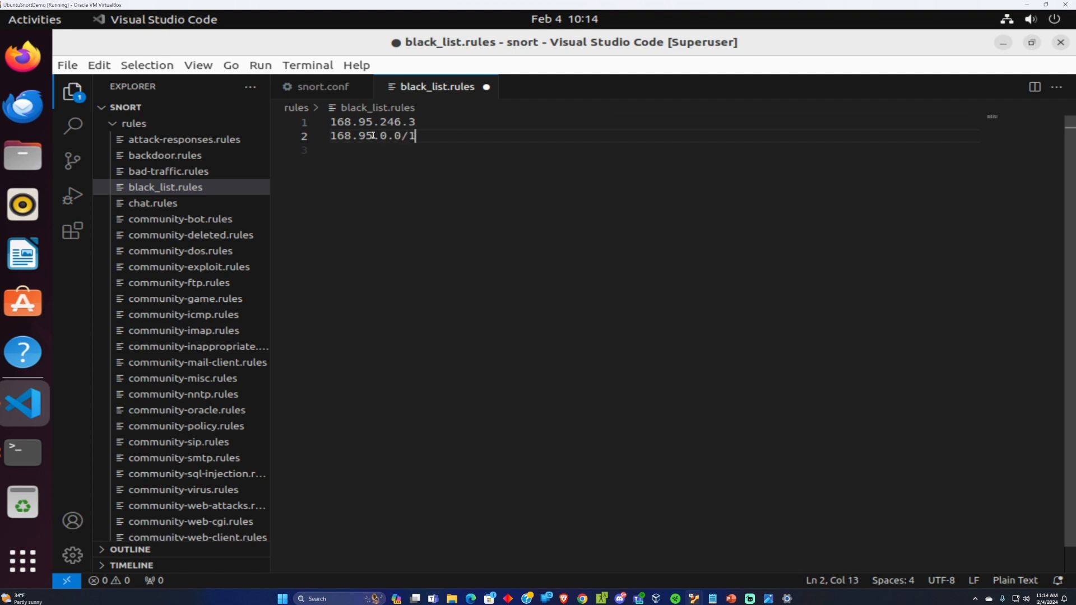
text(9)
key(BackSpace)
text(6)
key(ctrl+s)
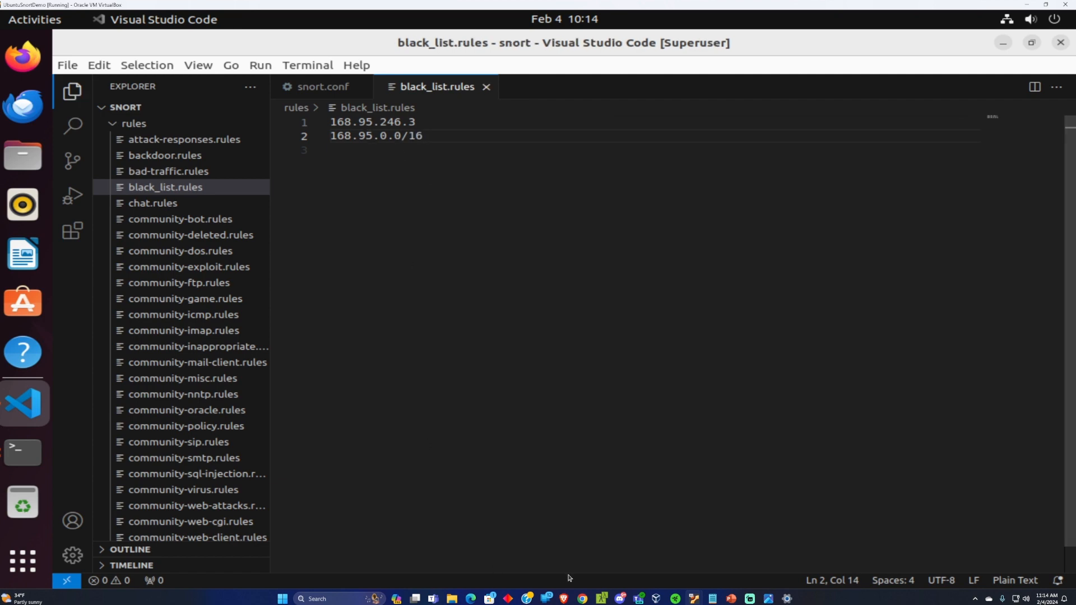
- Switch to the browser's Visual Subnet Calculator and calculate the address range and host count for network 168.95.0.0 with mask bits 16
mouse_move(582, 599)
click(602, 556)
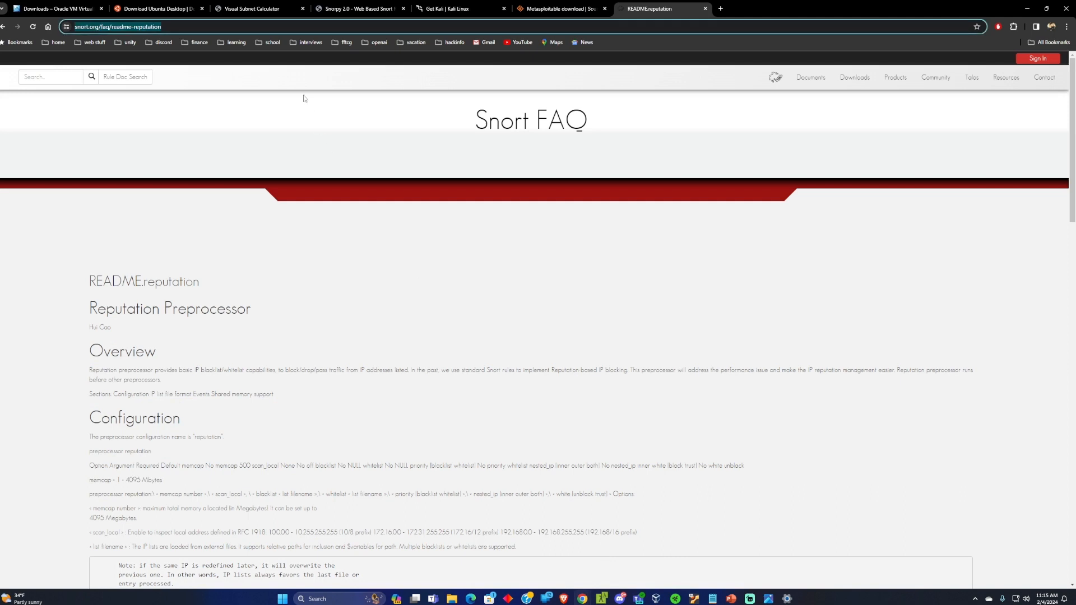
click(263, 5)
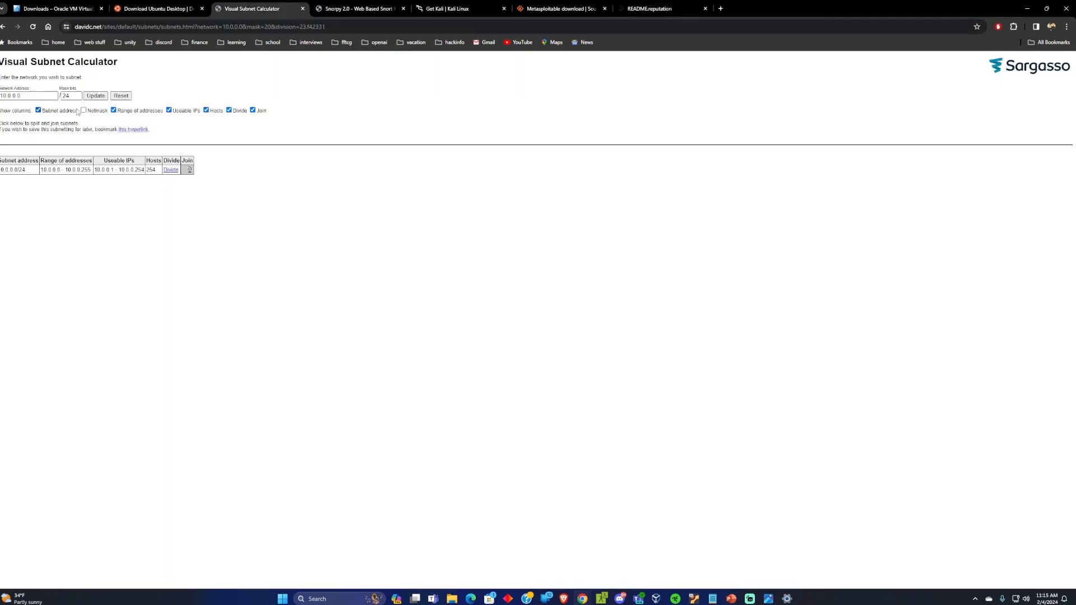
double_click(20, 96)
text(16)
key(Tab)
click(96, 96)
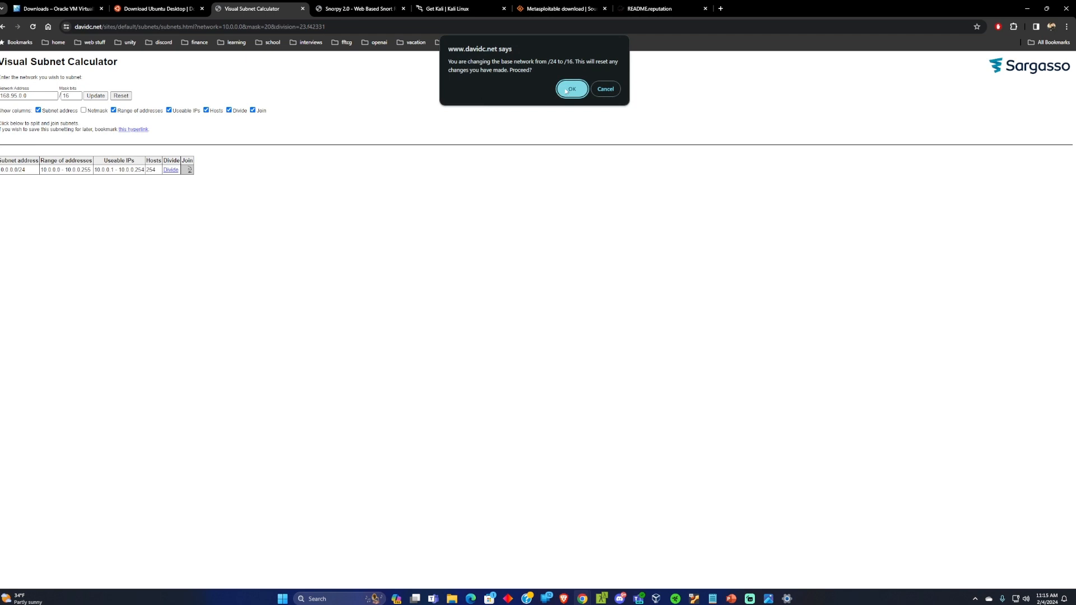
click(568, 89)
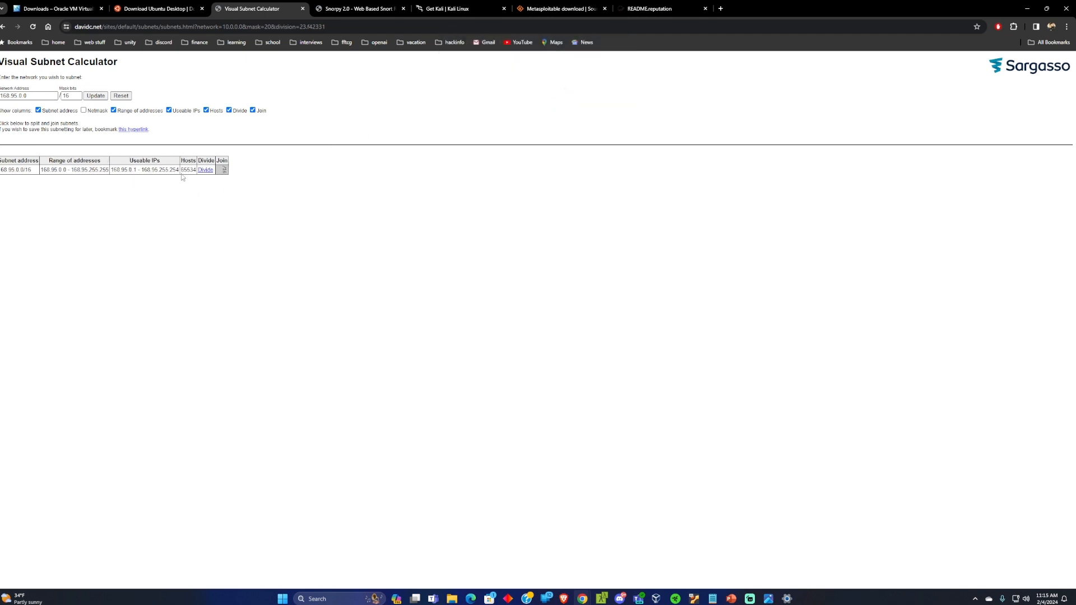
drag(181, 170, 198, 170)
- Switch back to the UbuntuSnortDemo virtual machine and compare the single address with the subnet entry in black_list.rules
mouse_move(694, 598)
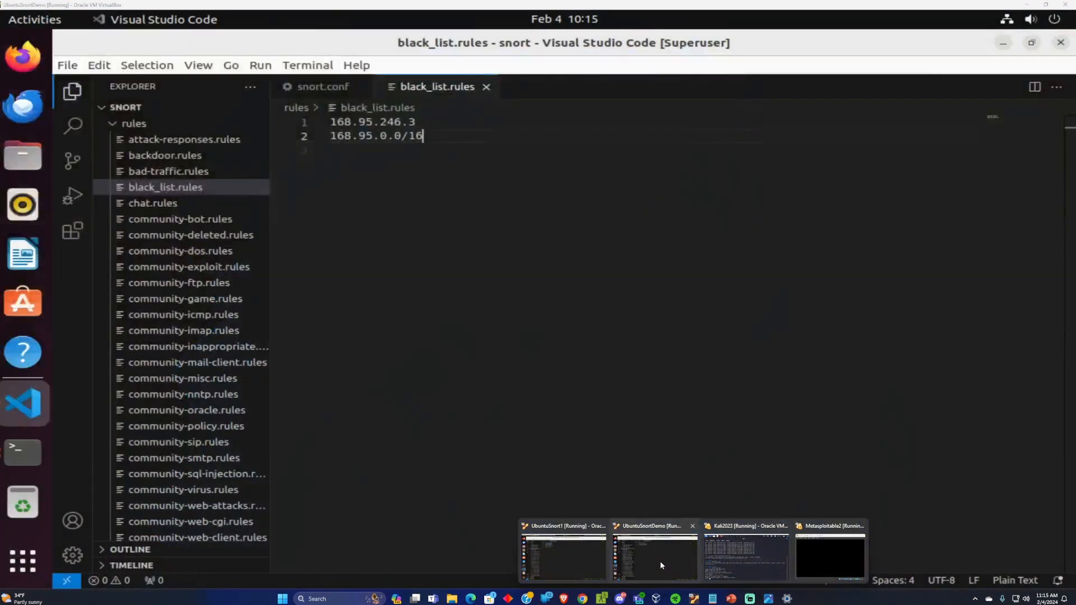
click(661, 565)
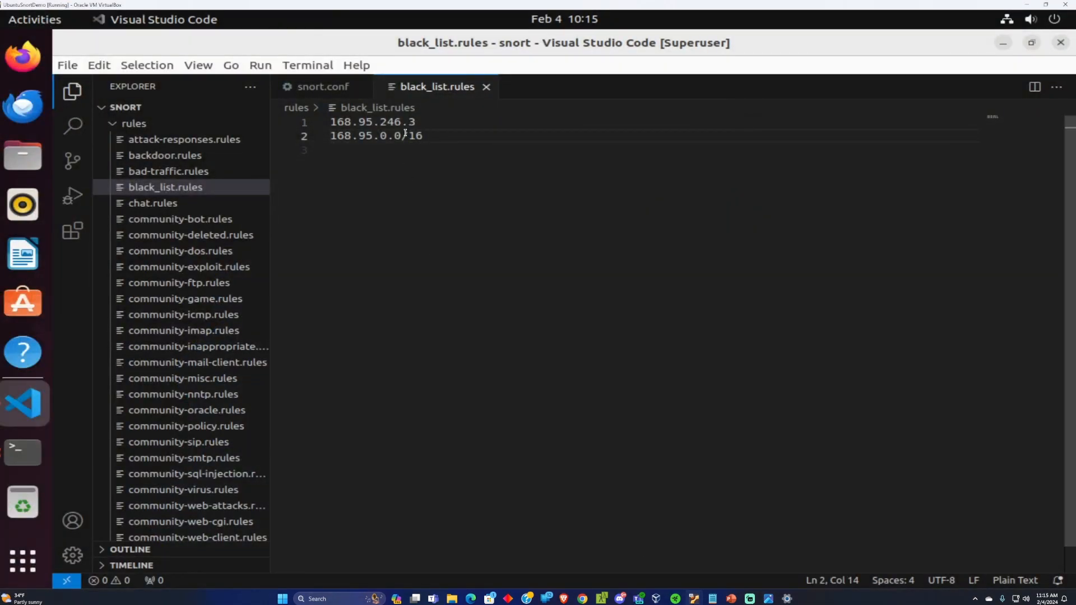
click(351, 140)
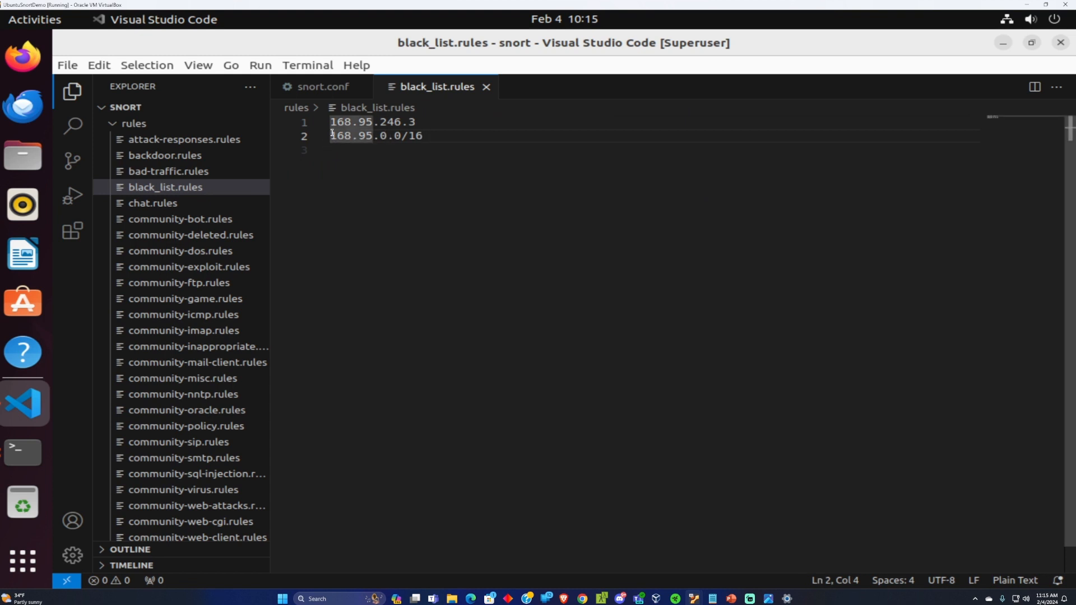
click(352, 122)
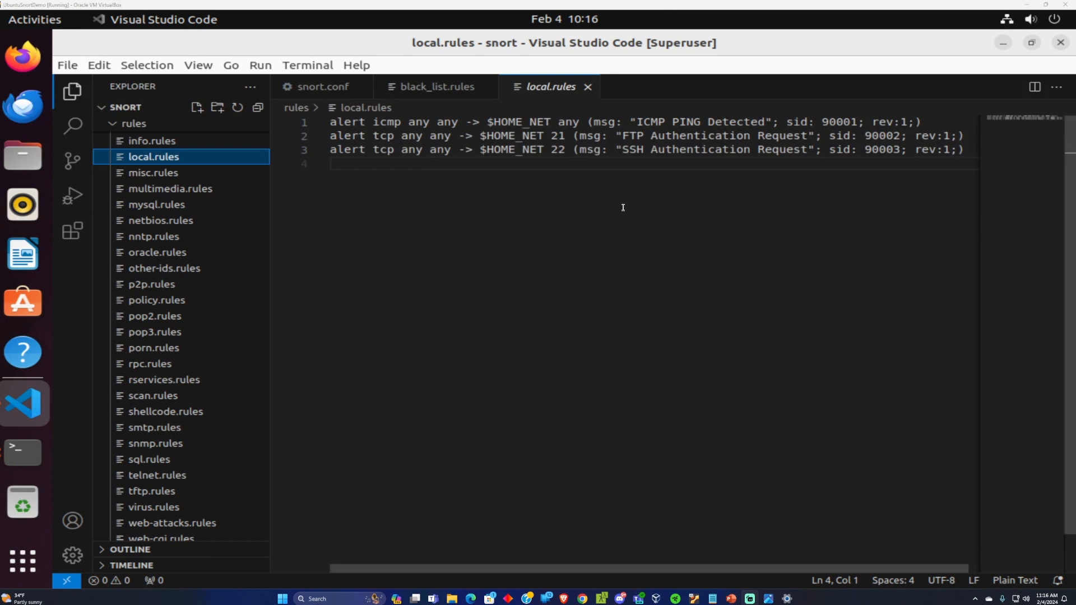
- Start an alert rule on line 5 of local.rules with msg "REPUTATION_EVENT_BLACKLIST", sid 1 and gid 136, leaving a blank line above it
click(534, 166)
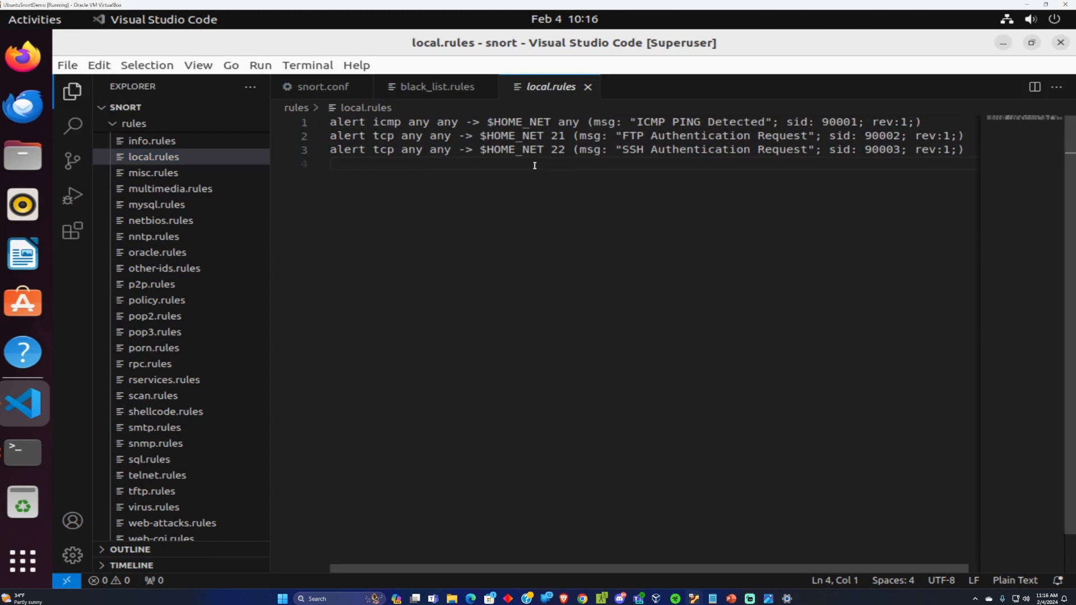
key(Return)
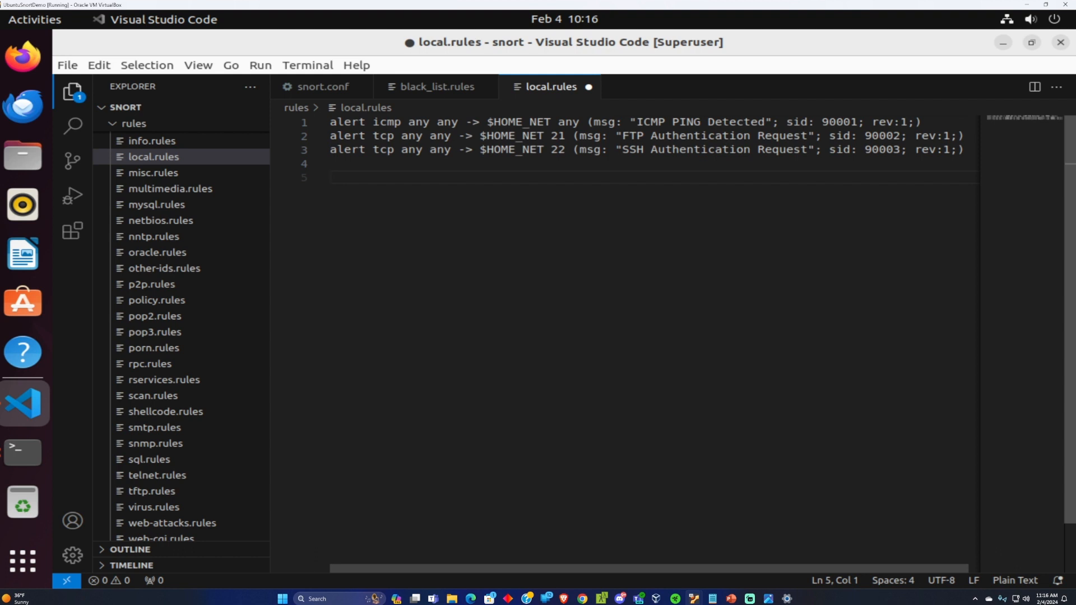
text(alert ()
text(msg)
text(")
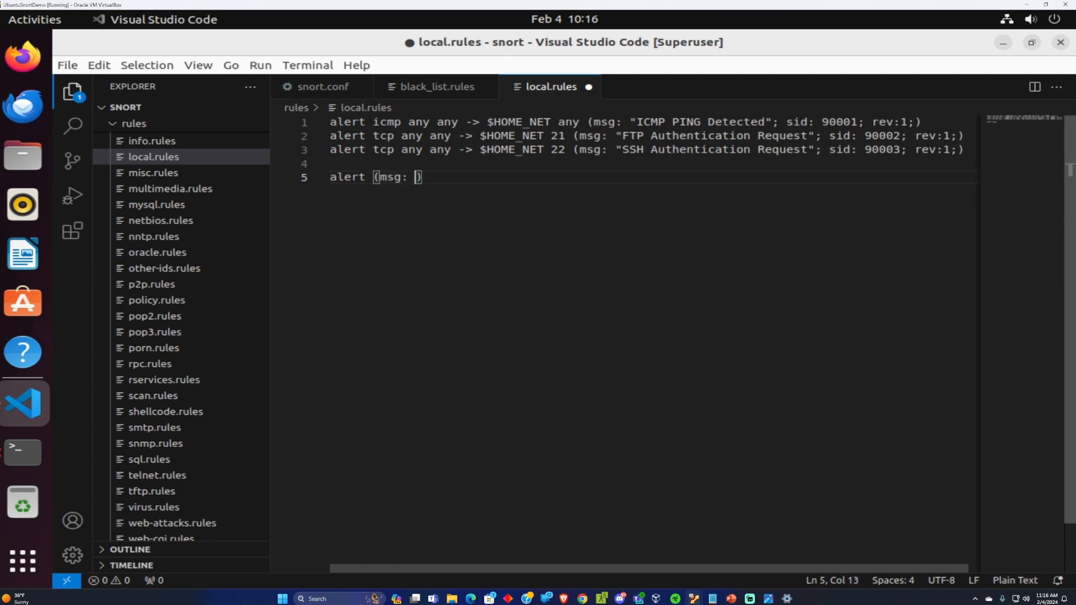
text(REPUTAT)
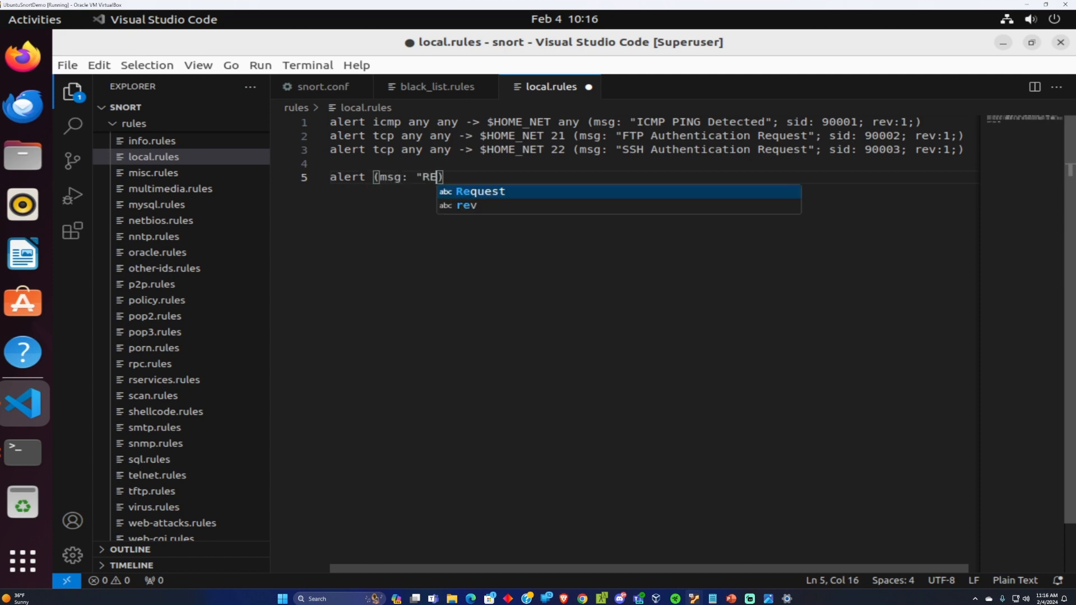
text(ION_EVE)
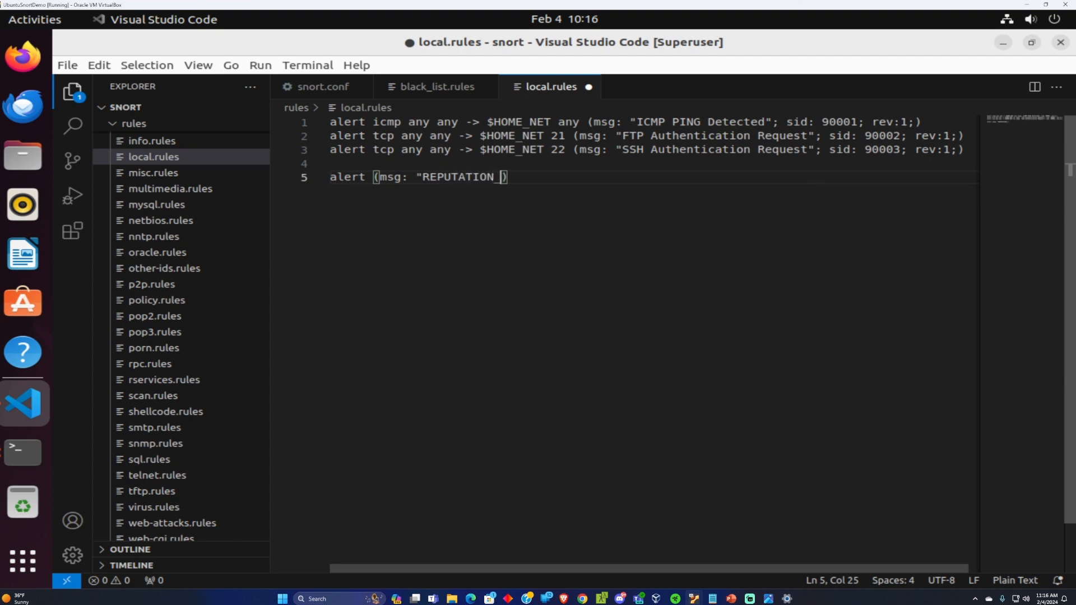
text(NT_BLACKLIST)
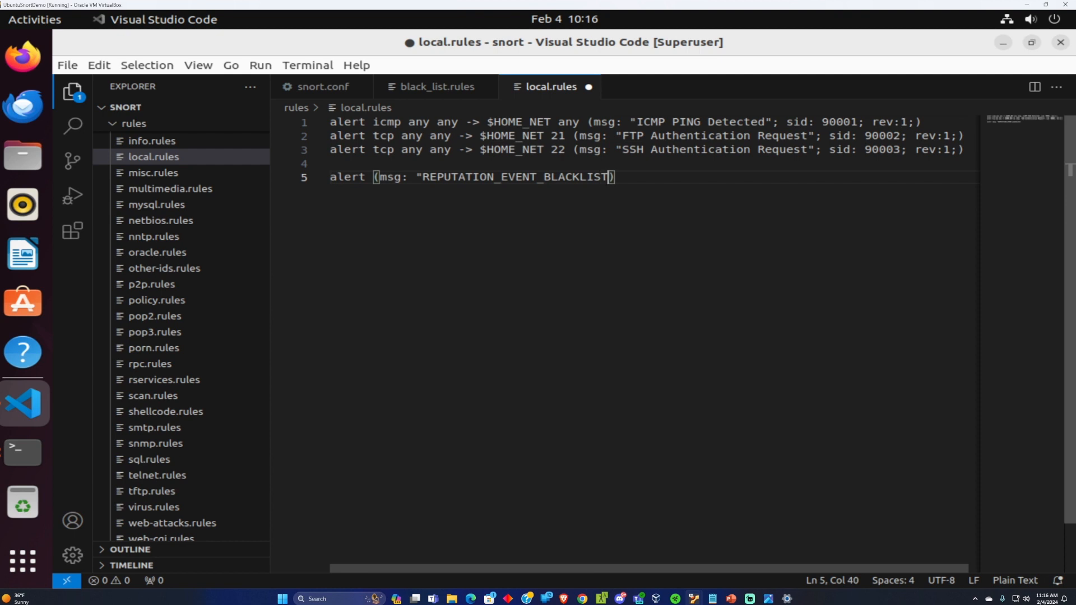
text("; sid: 1; gid: 136;)
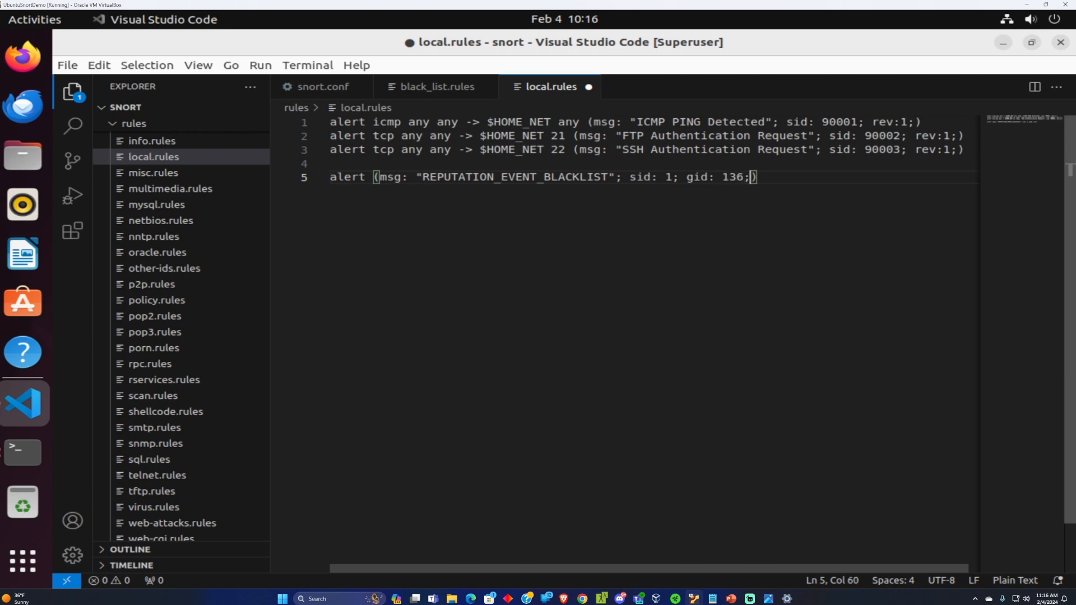
- Extend the blacklist alert rule with rev:1, metadata: rule-type preproc and classtype:bad-unknown
text( rev:1; metadat)
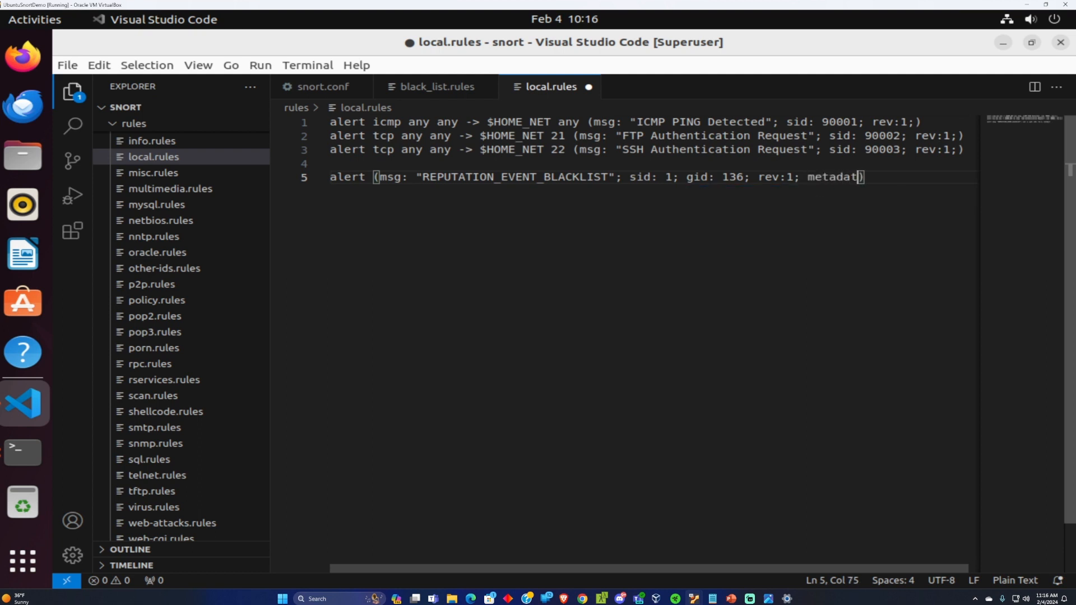
text(a)
text(: rule)
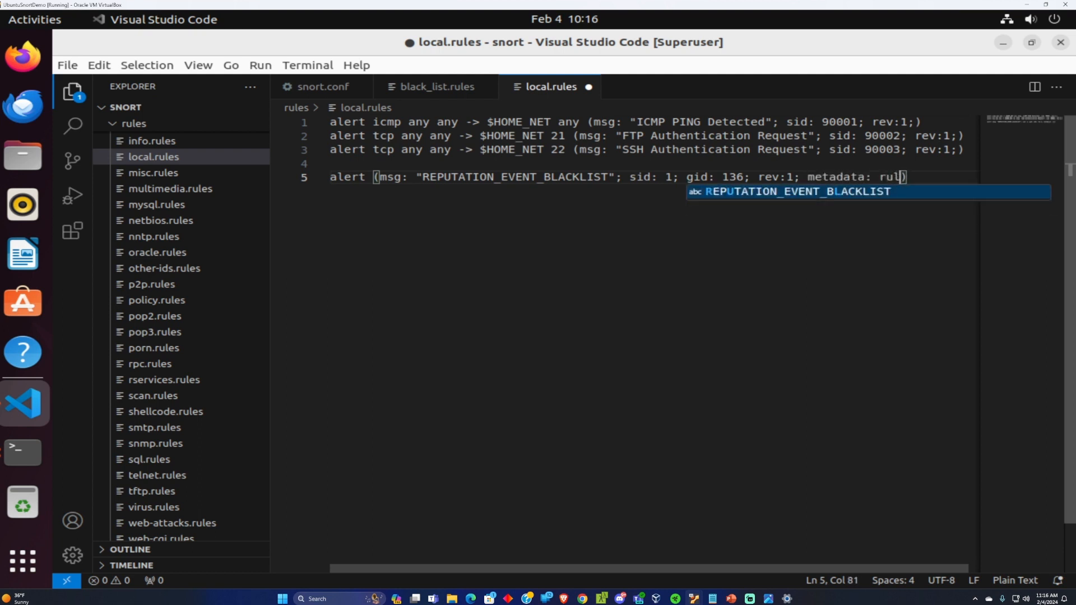
text(-type)
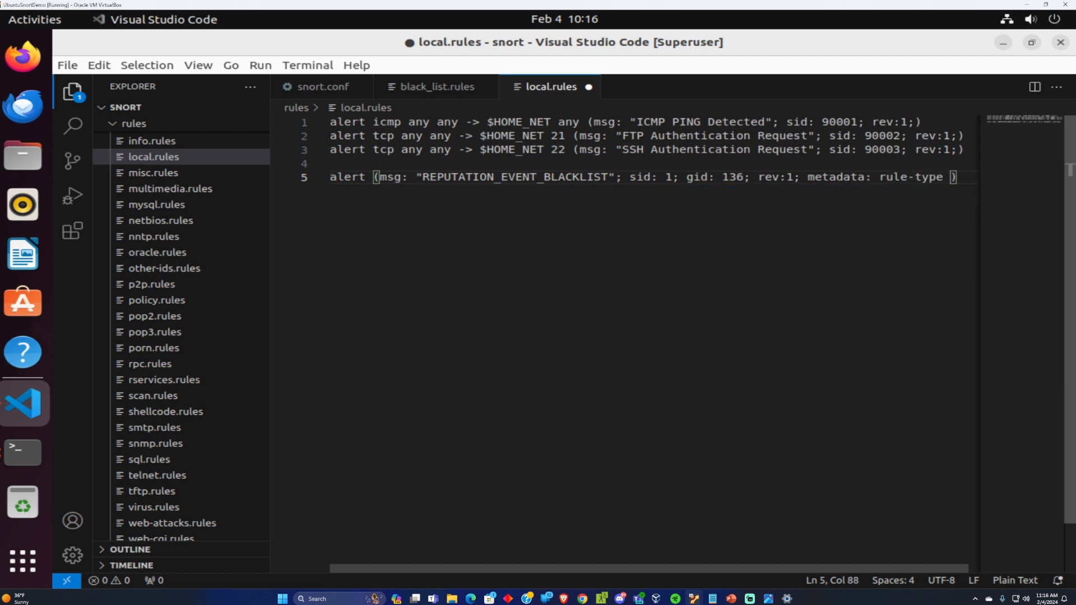
text( preproc)
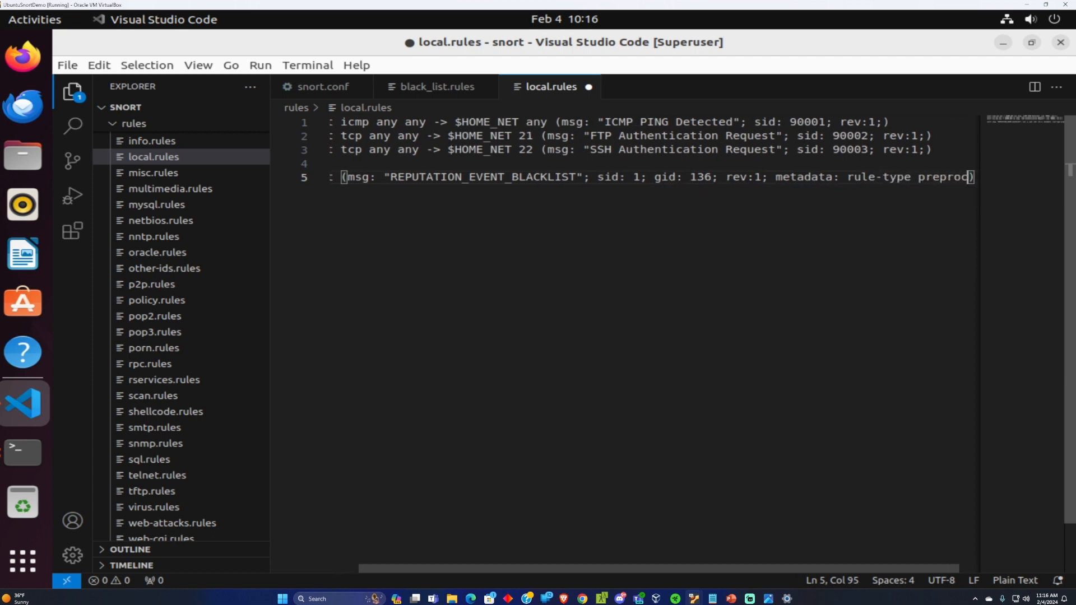
text(; )
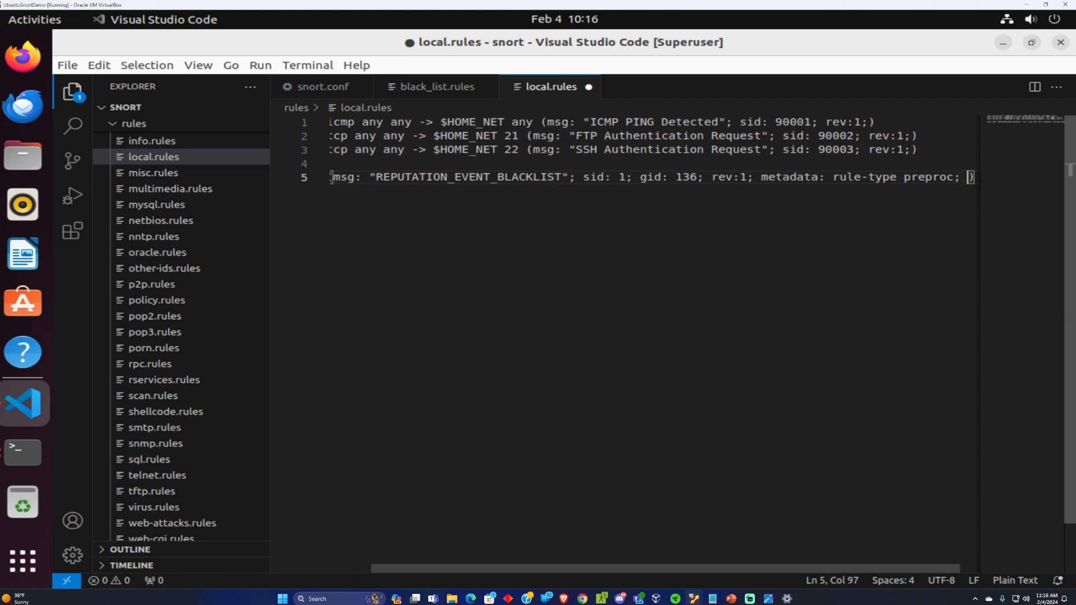
text(classtype:)
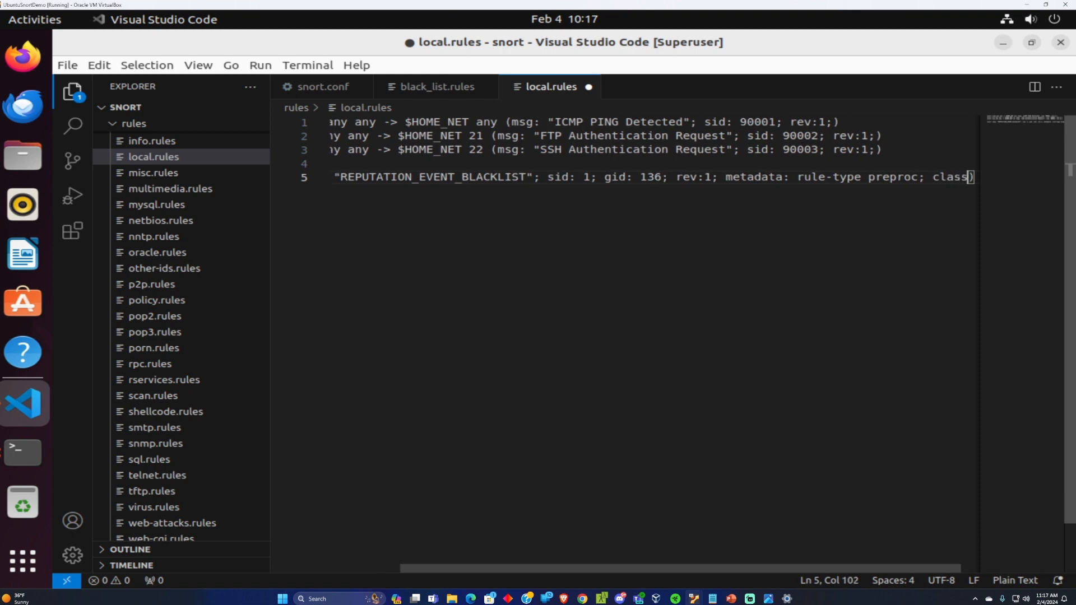
text(bad-un)
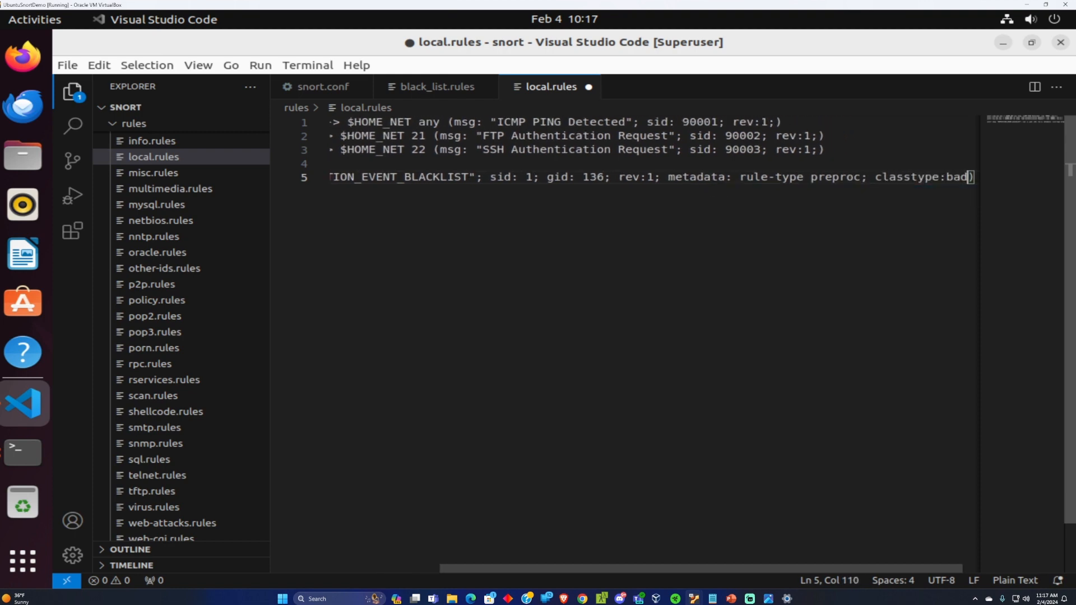
text(known)
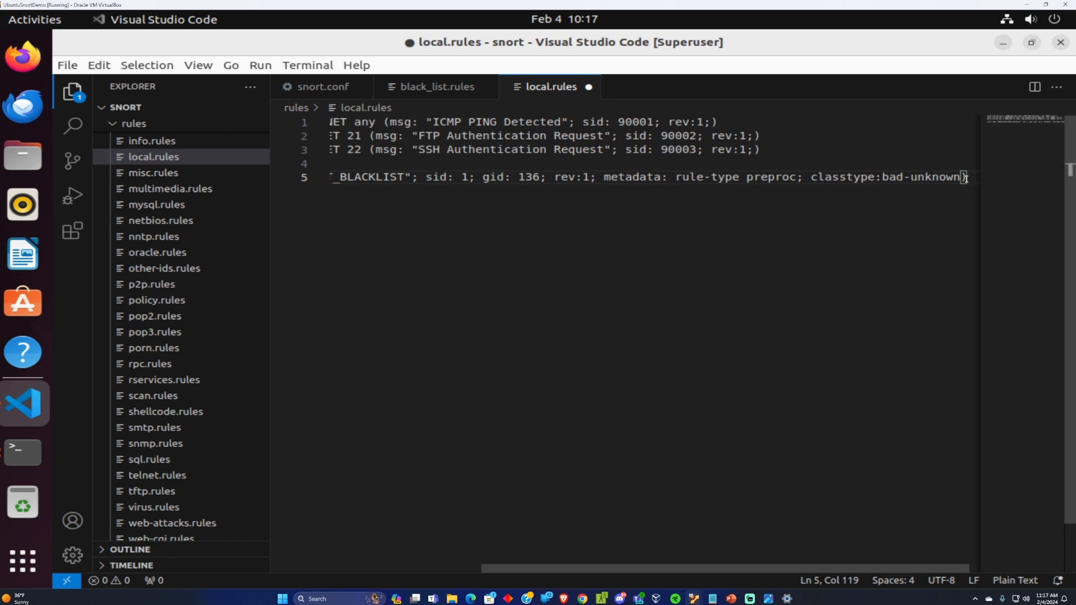
- Duplicate the blacklist alert rule onto the line below it
key(shift+Home)
key(ctrl+c)
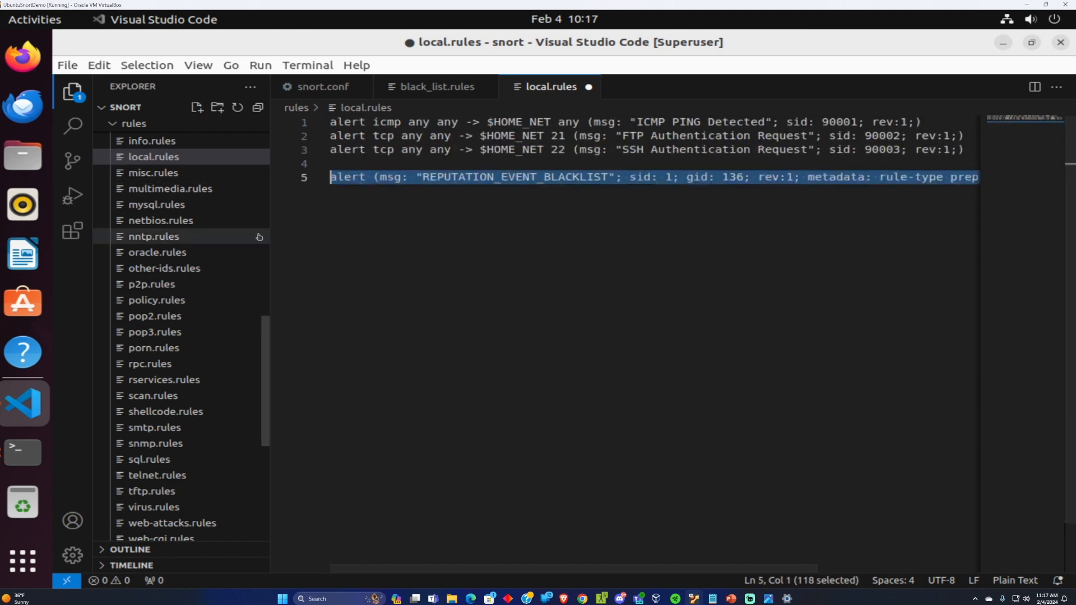
click(483, 192)
key(Return)
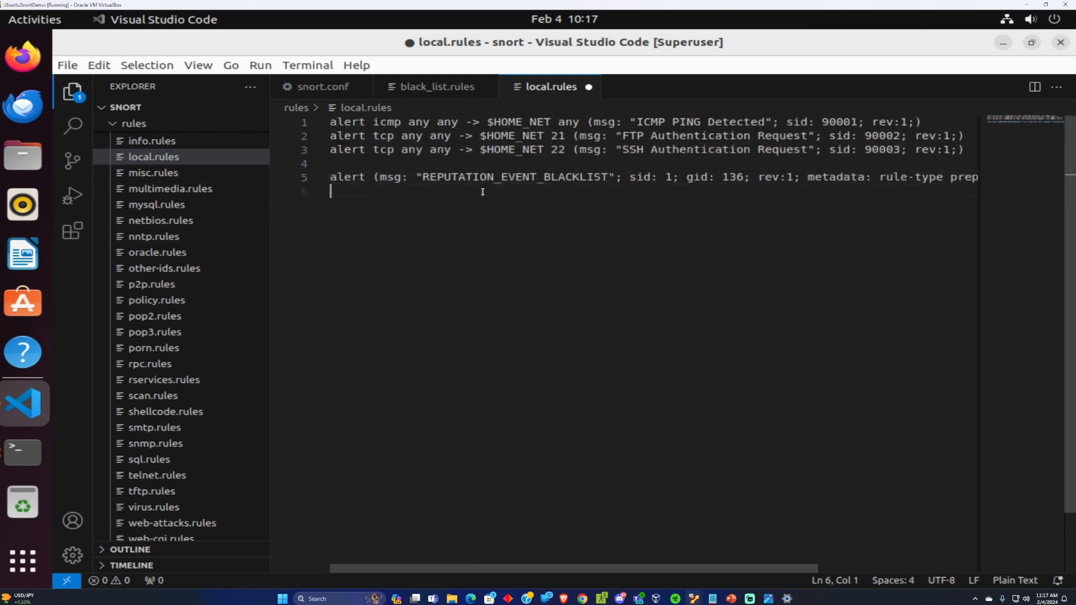
key(ctrl+v)
- Change the copied rule's message to REPUTATION_EVENT_WHITELIST and its sid to 2
click(370, 189)
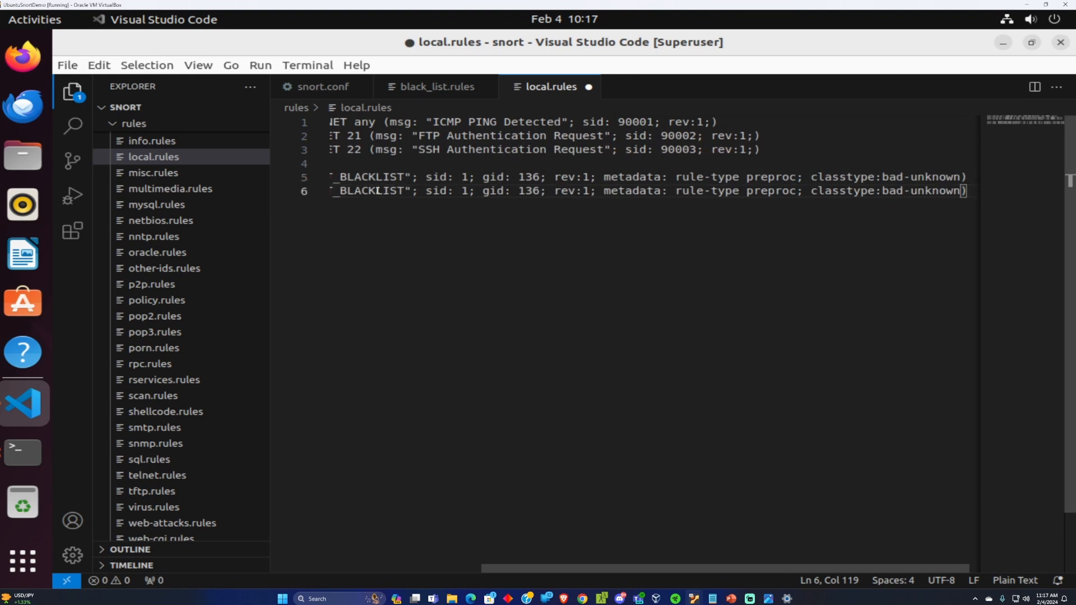
scroll(365, 553, left, 3)
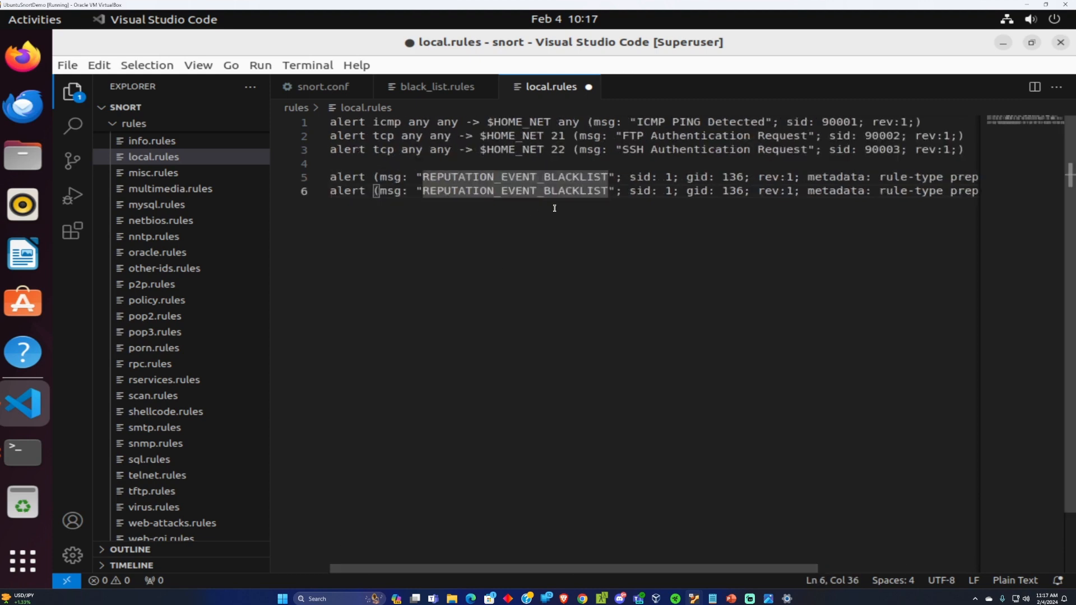
key(BackSpace)
key(BackSpace)
key(BackSpace)
key(BackSpace)
key(BackSpace)
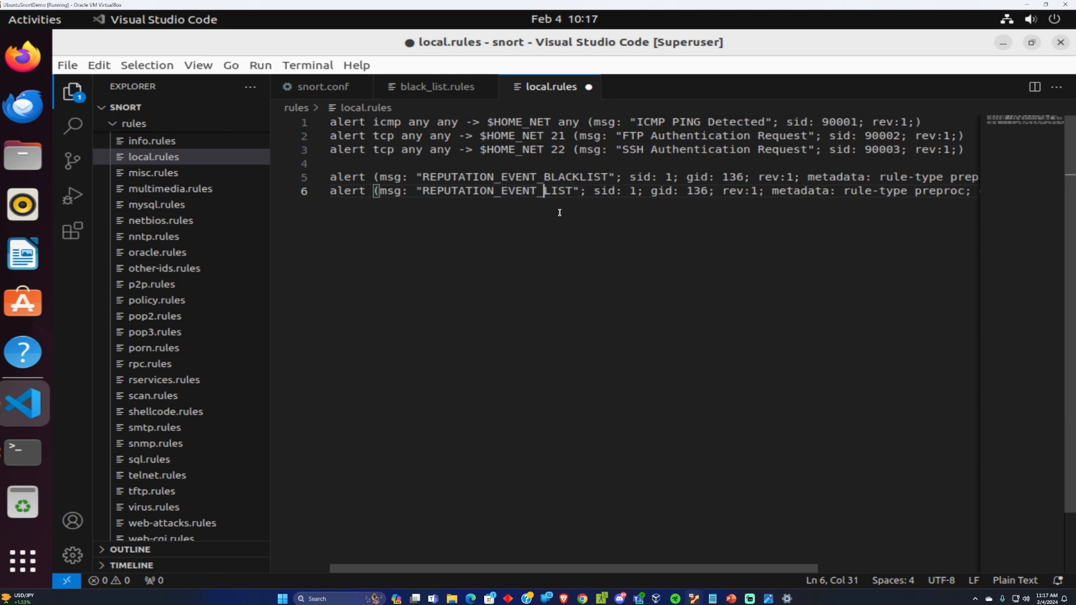
text(WHITE)
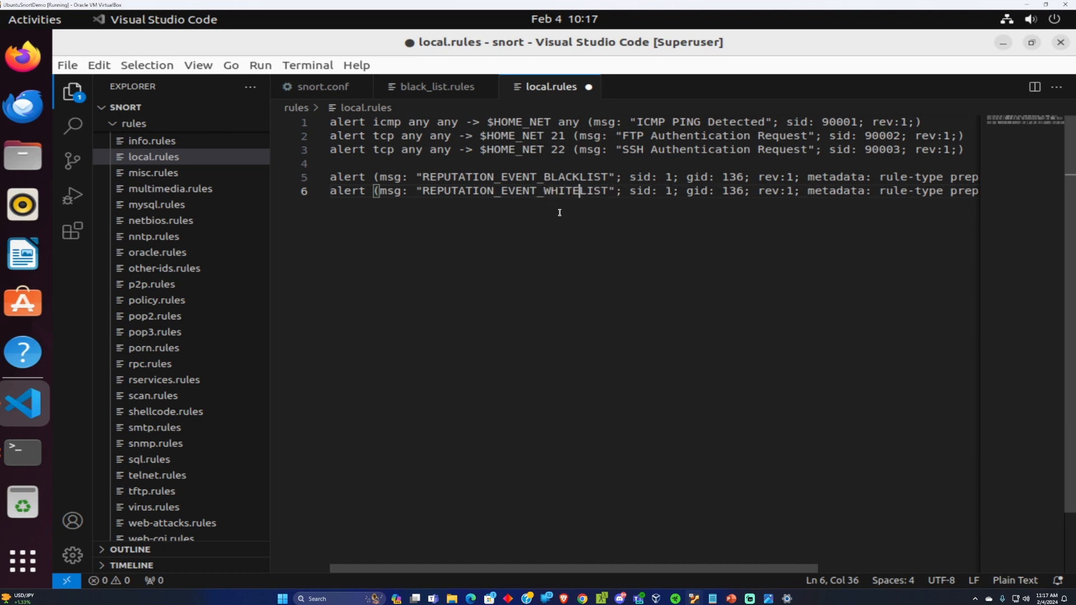
double_click(670, 191)
key(BackSpace)
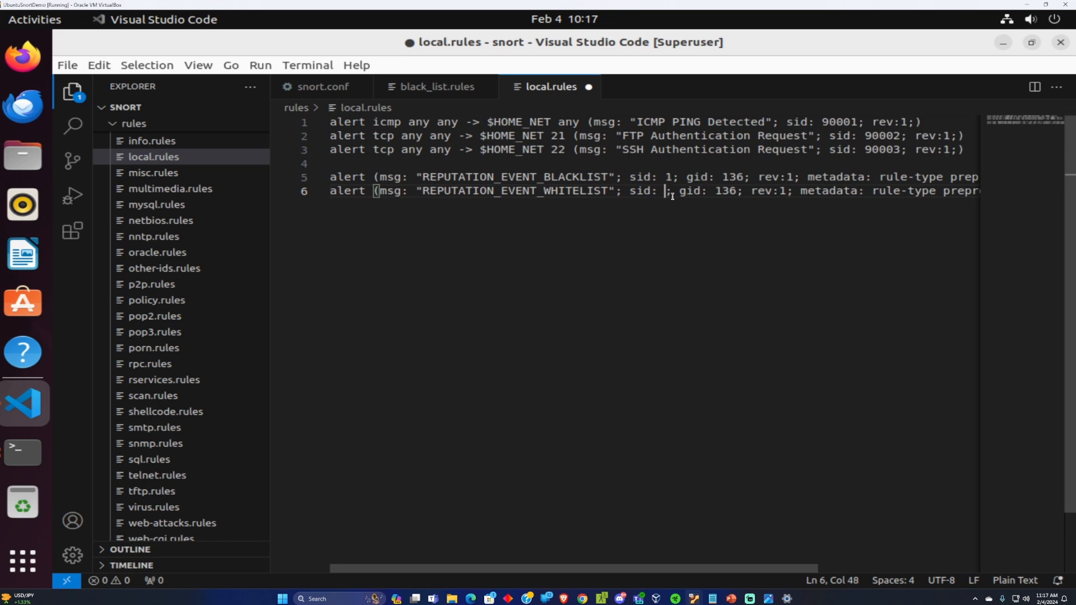
text(2)
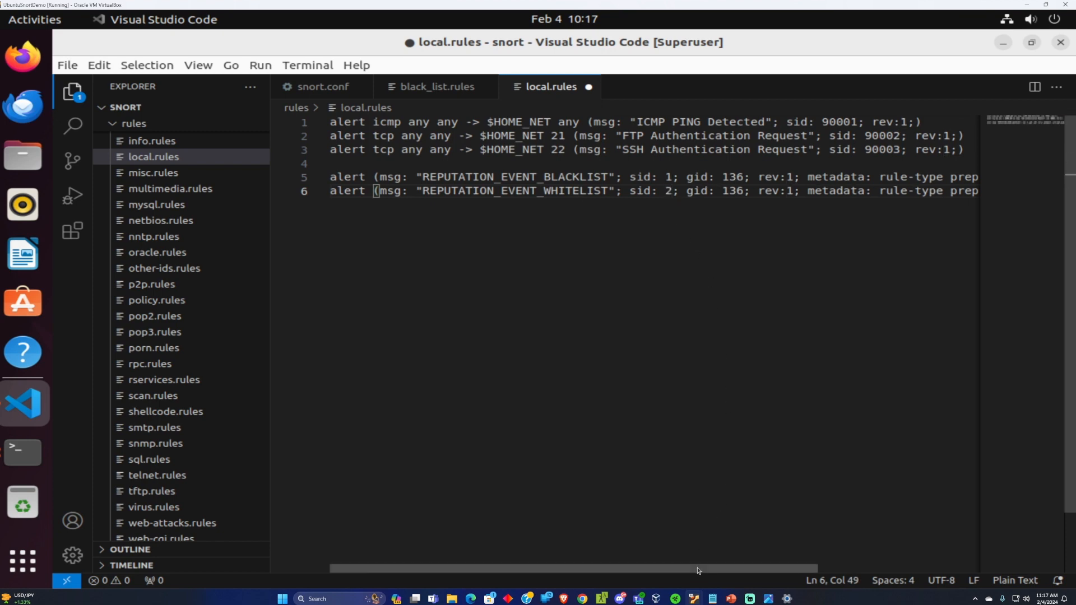
- Check the ends of the blacklist and whitelist reputation rules and save local.rules
scroll(689, 526, right, 5)
scroll(673, 527, left, 5)
key(End)
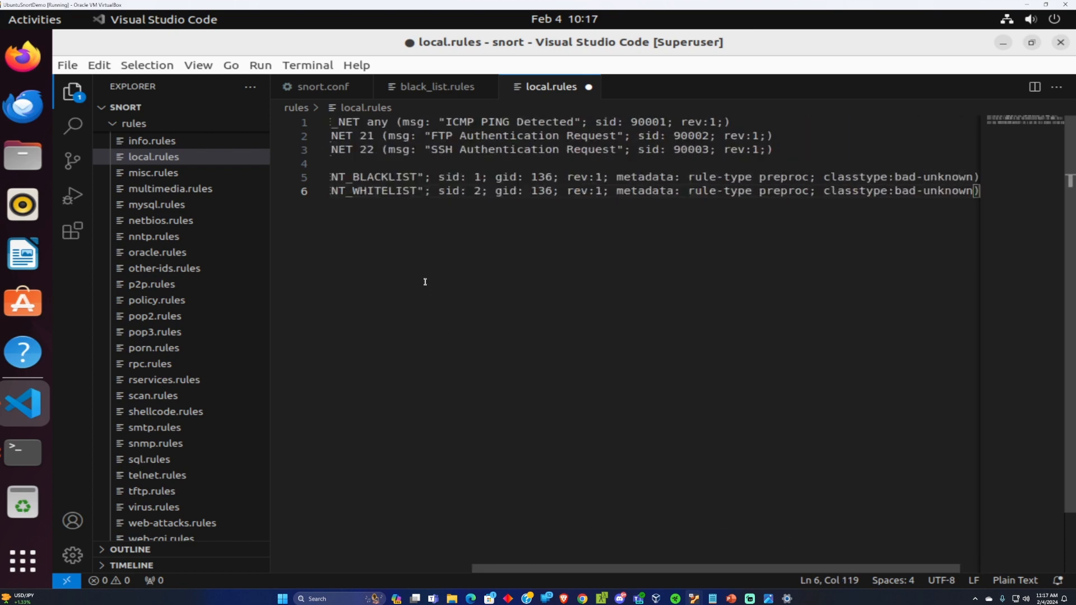
key(ctrl+s)
scroll(543, 408, left, 5)
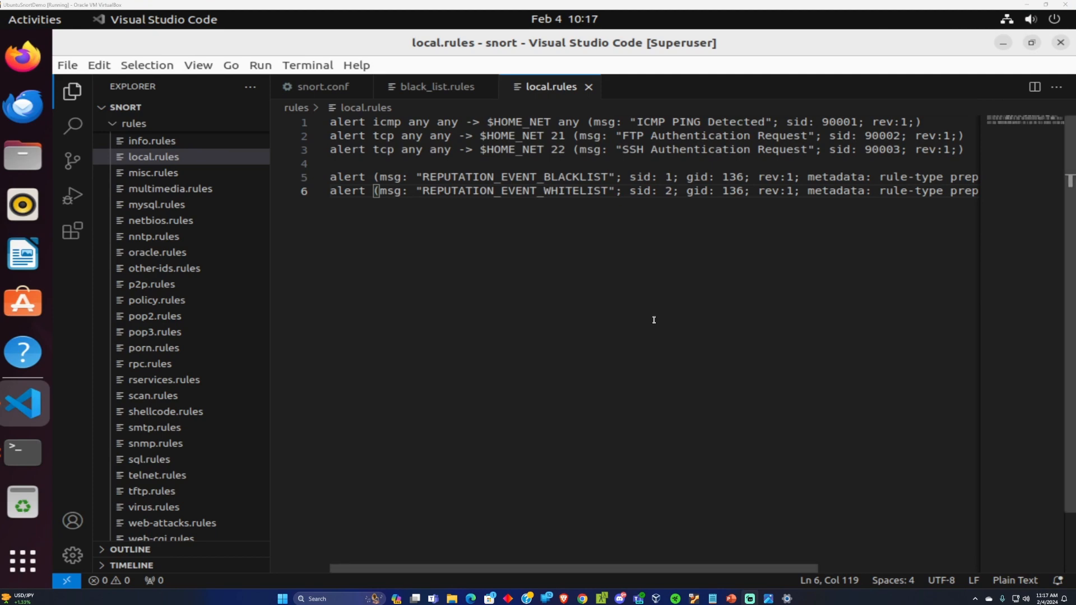
- In the terminal, rerun the quiet sudo Snort command on enp0s3 with console alerts and /etc/snort/snort.conf, and enter the sudo password
click(26, 450)
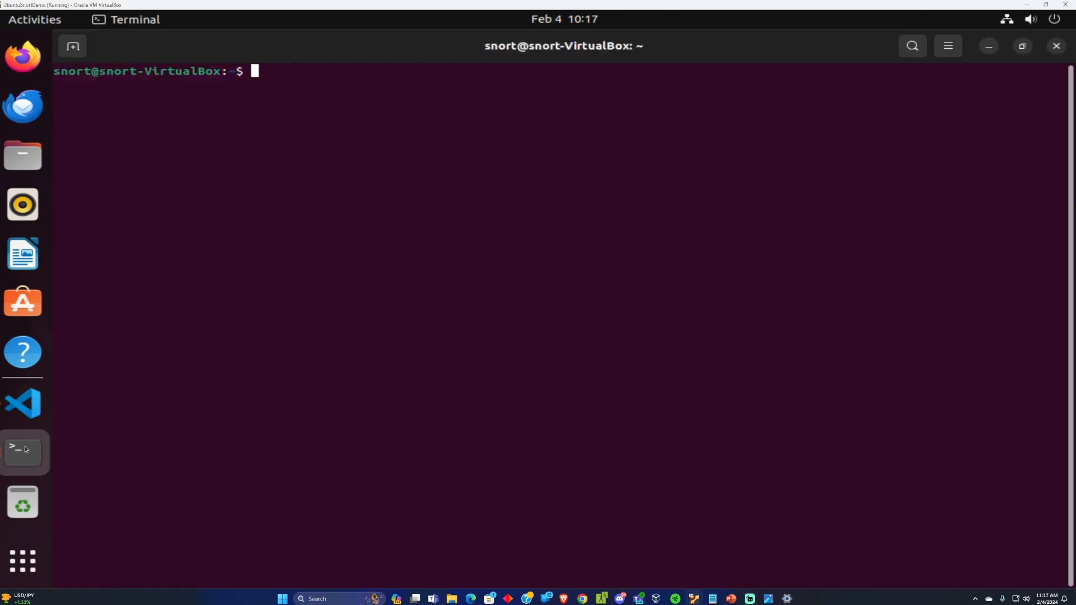
click(30, 423)
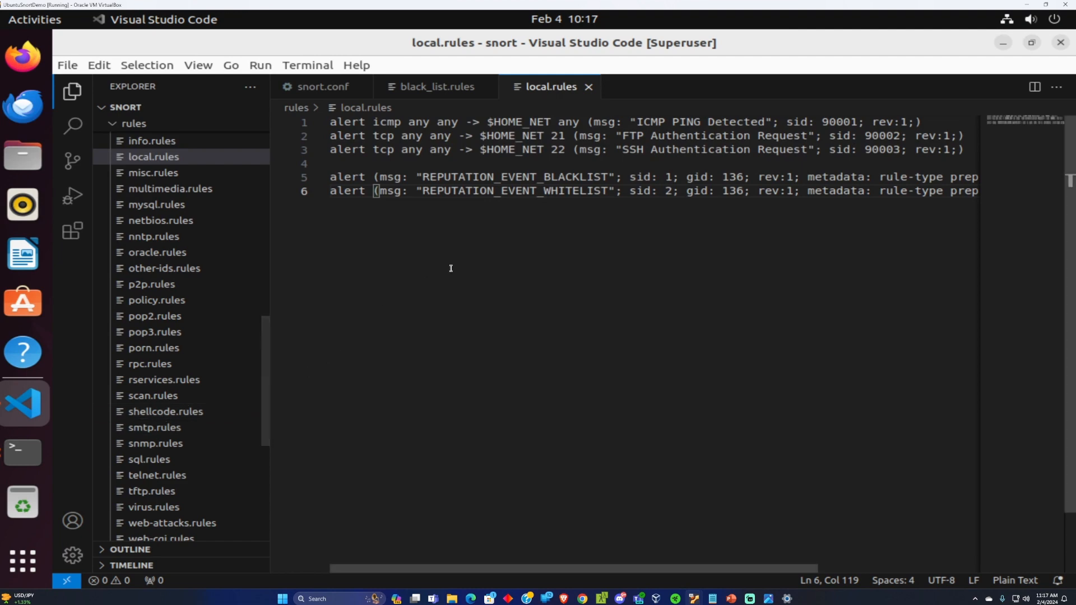
click(11, 467)
text(clear)
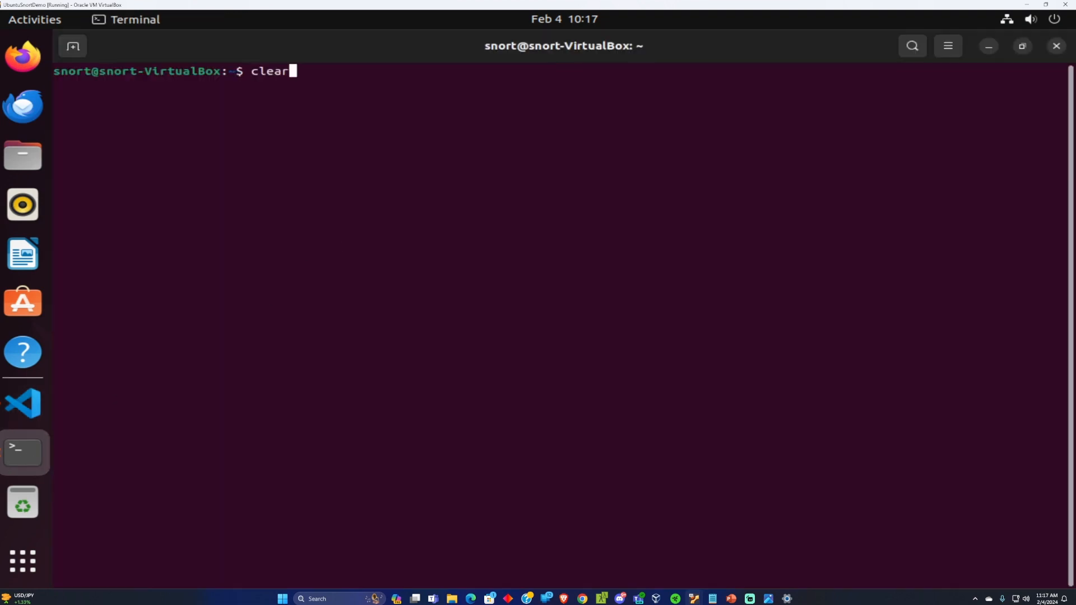
key(Up)
key(Return)
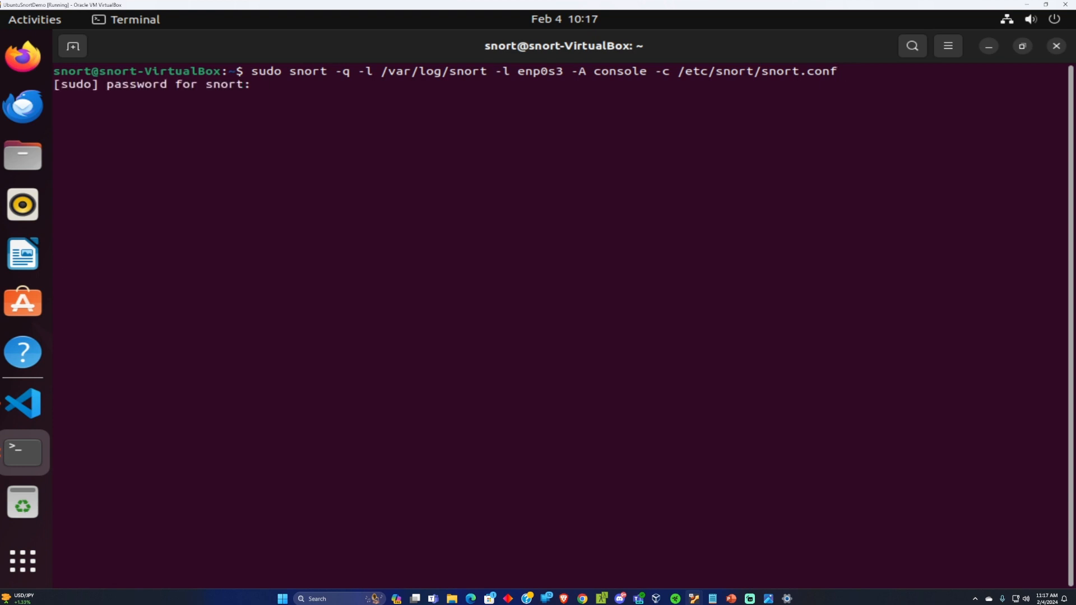
key(Return)
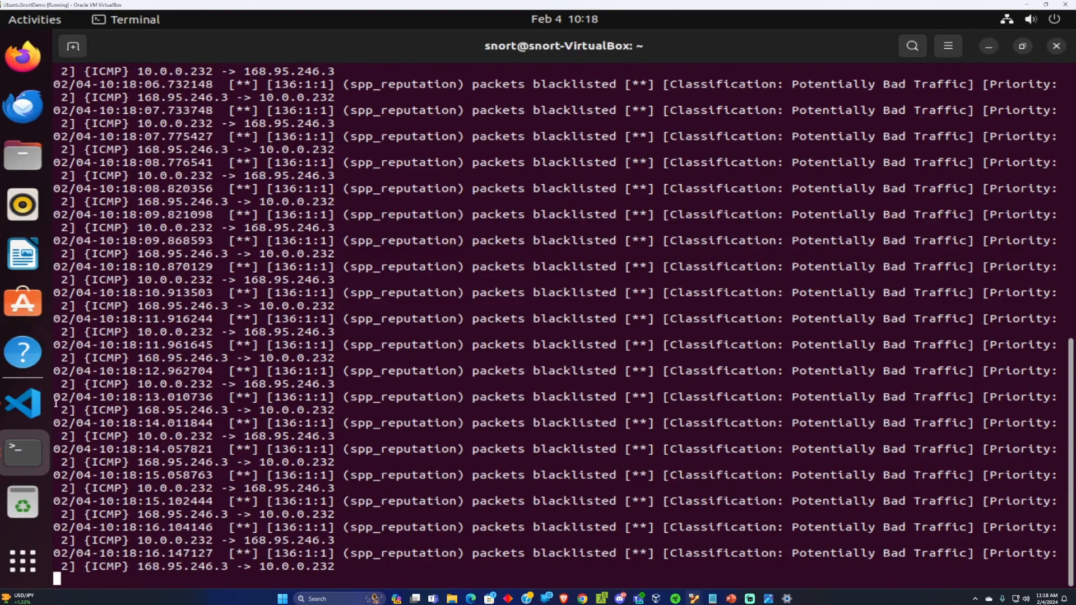
- In Visual Studio Code, comment out the blacklist and whitelist reputation rules in local.rules with # and save the file
click(37, 412)
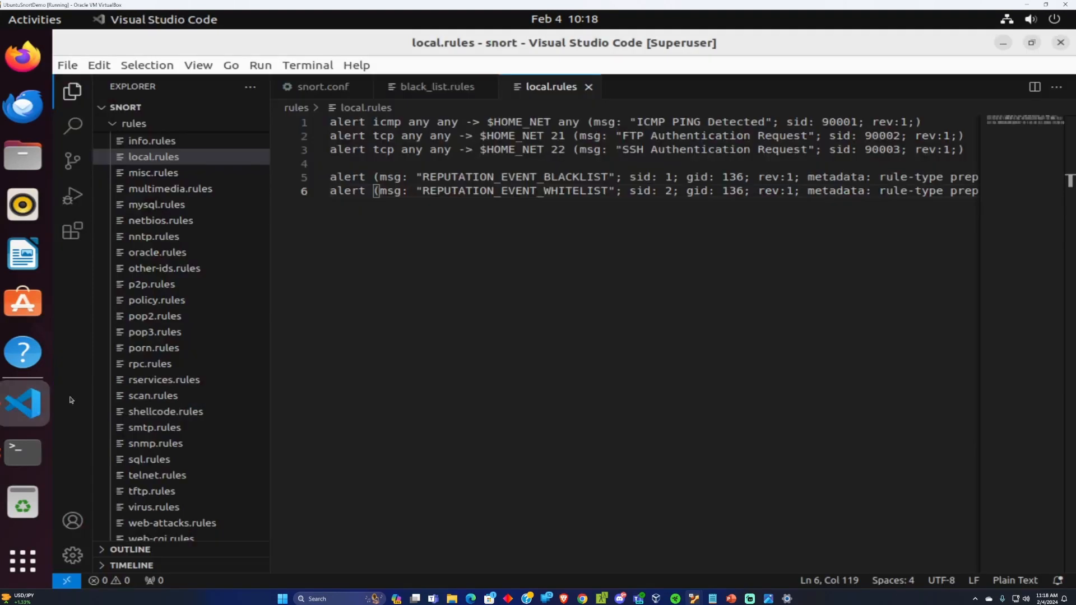
click(332, 178)
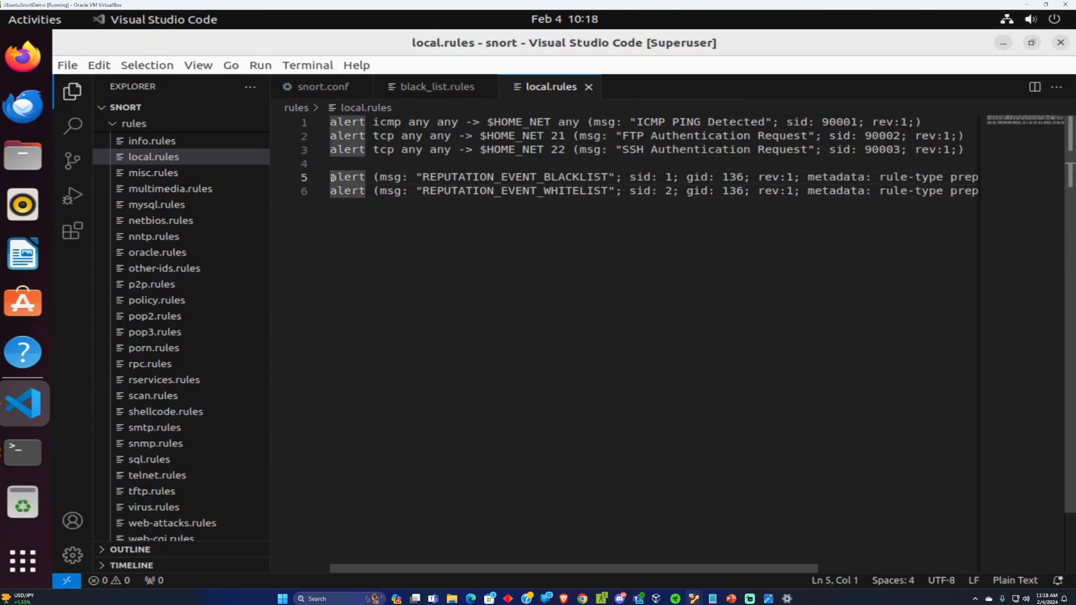
text(#)
key(Down)
key(Home)
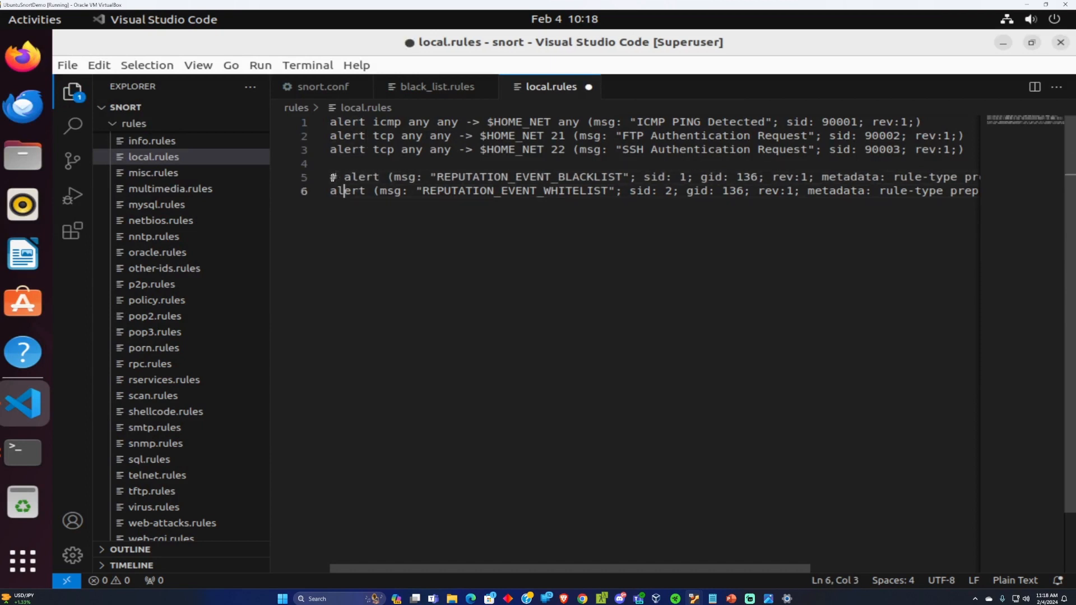
text(#)
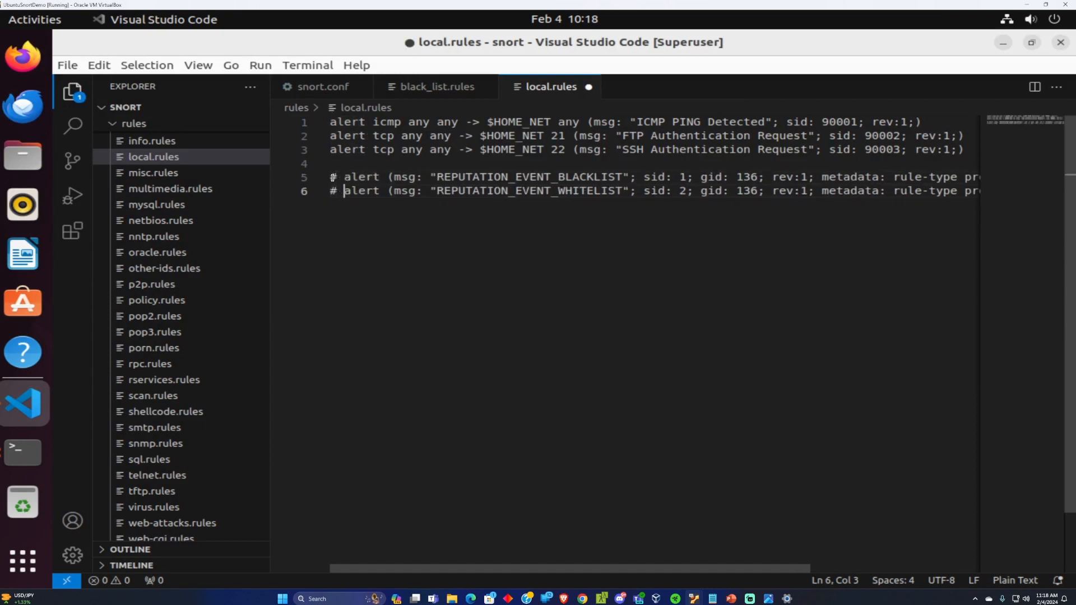
key(ctrl+s)
- Return to the terminal, stop the running Snort process and start it again with the same command
click(21, 447)
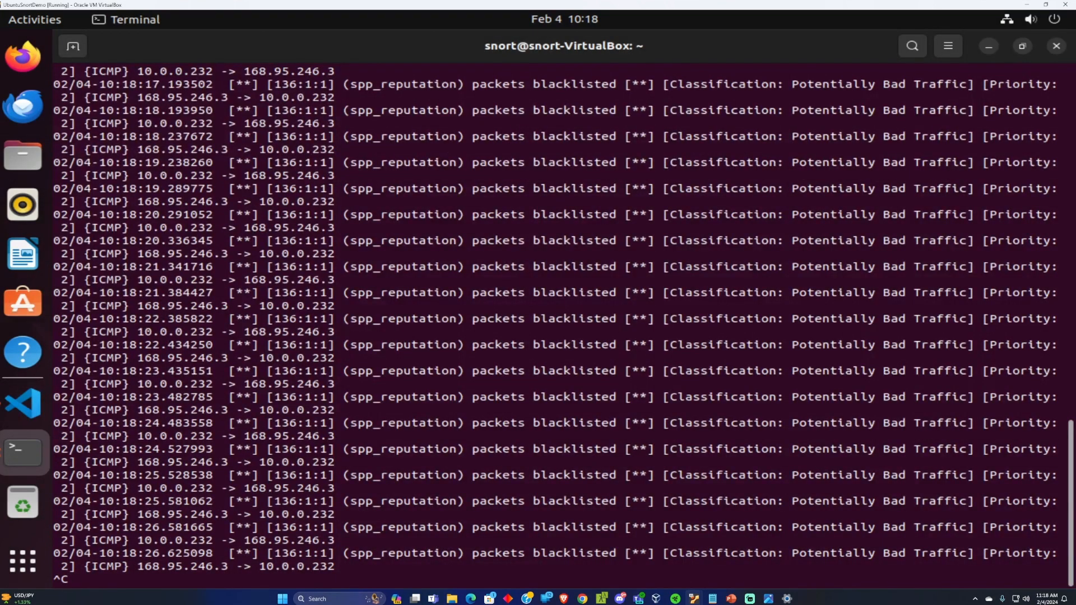
key(ctrl+c)
key(Up)
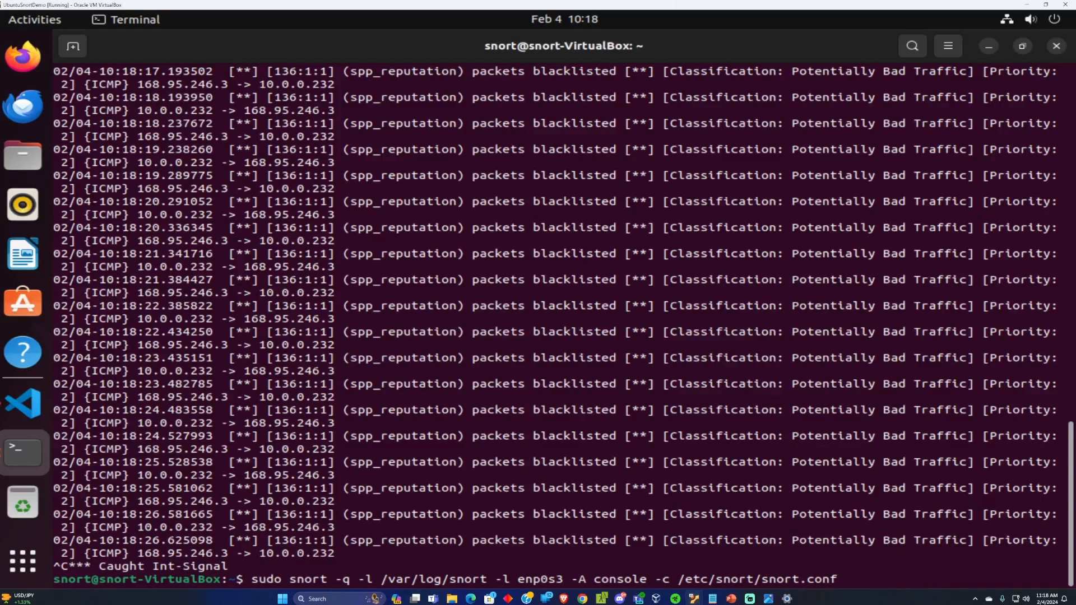
key(Return)
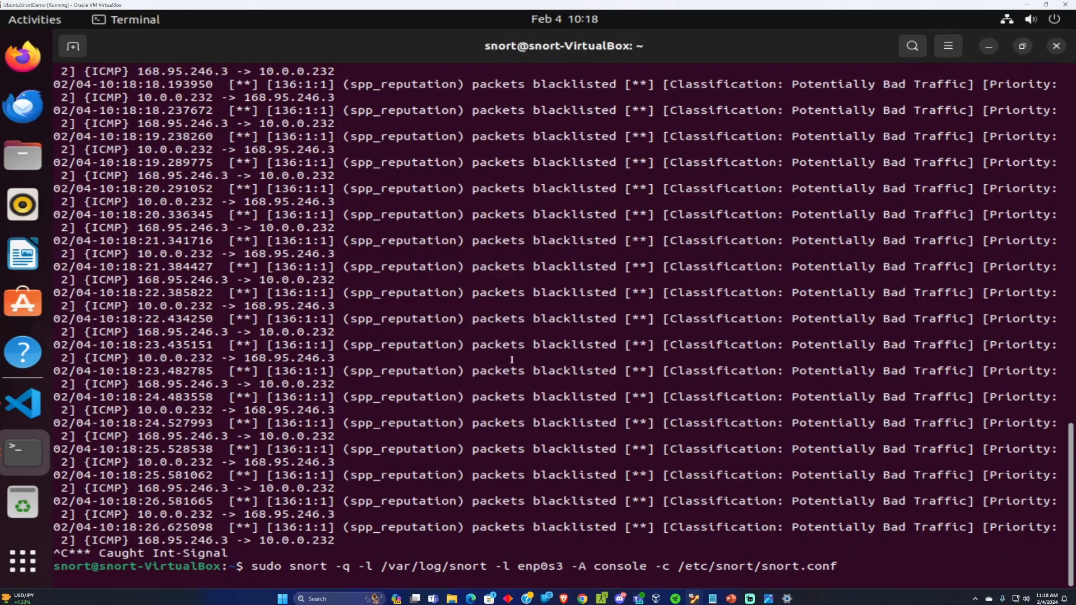
- Look over the terminal output for new reputation alerts and stop Snort
scroll(531, 504, up, 2)
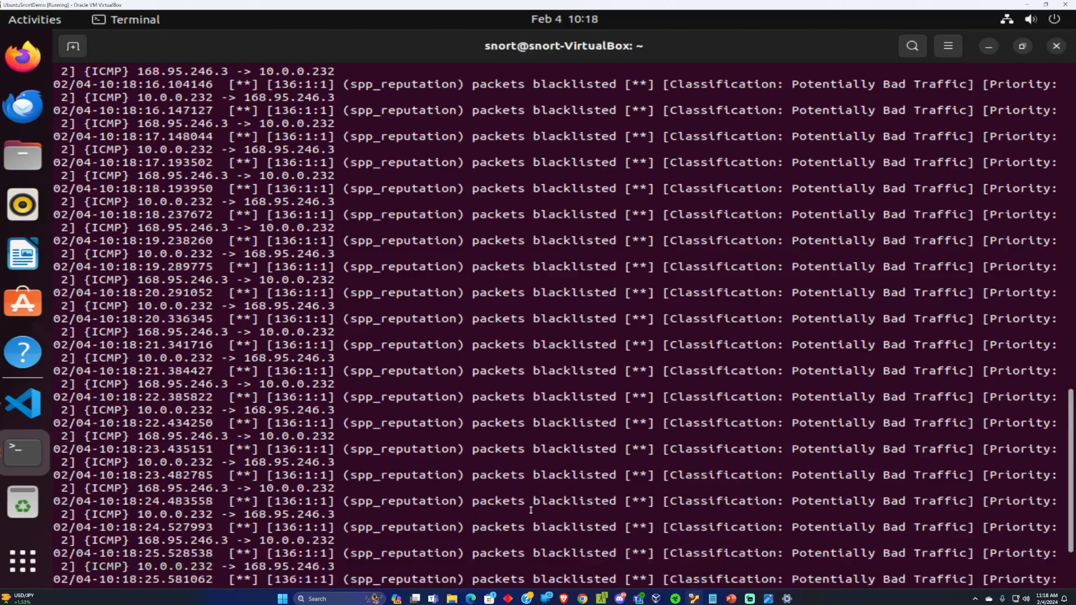
scroll(530, 502, down, 2)
scroll(477, 499, up, 1)
scroll(426, 497, down, 1)
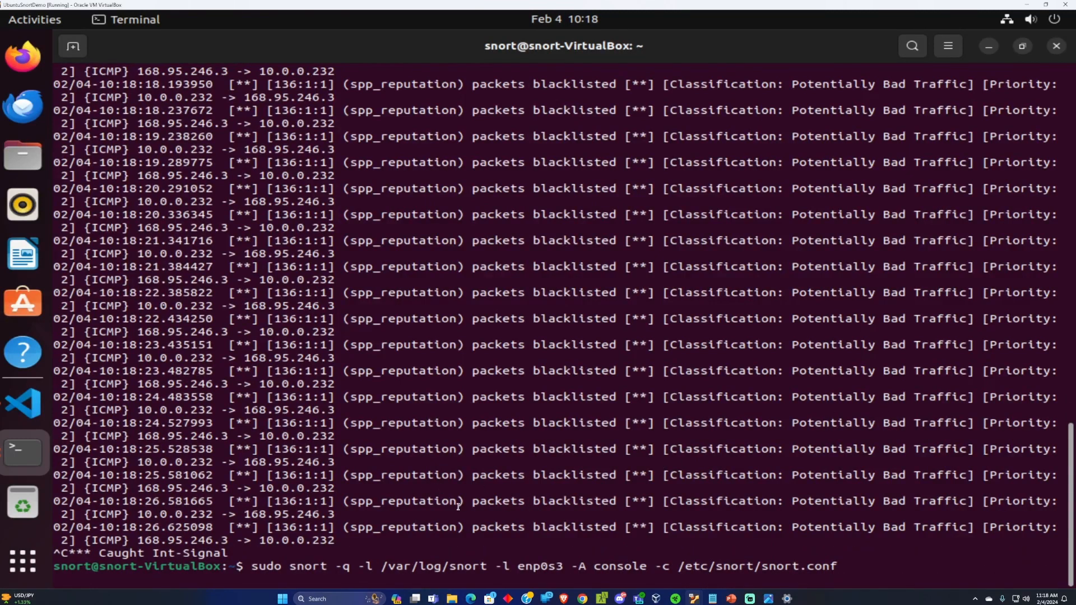
key(ctrl+c)
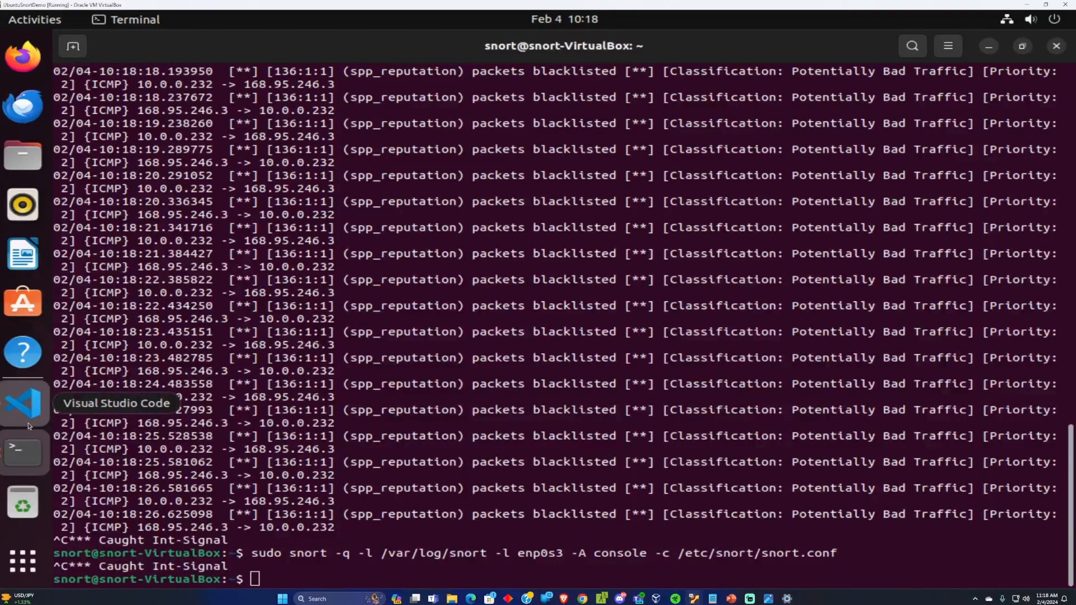
- In Visual Studio Code, comment out 168.95.246.3 and 168.95.0.0/16 in black_list.rules with # and save the file
click(23, 402)
click(437, 86)
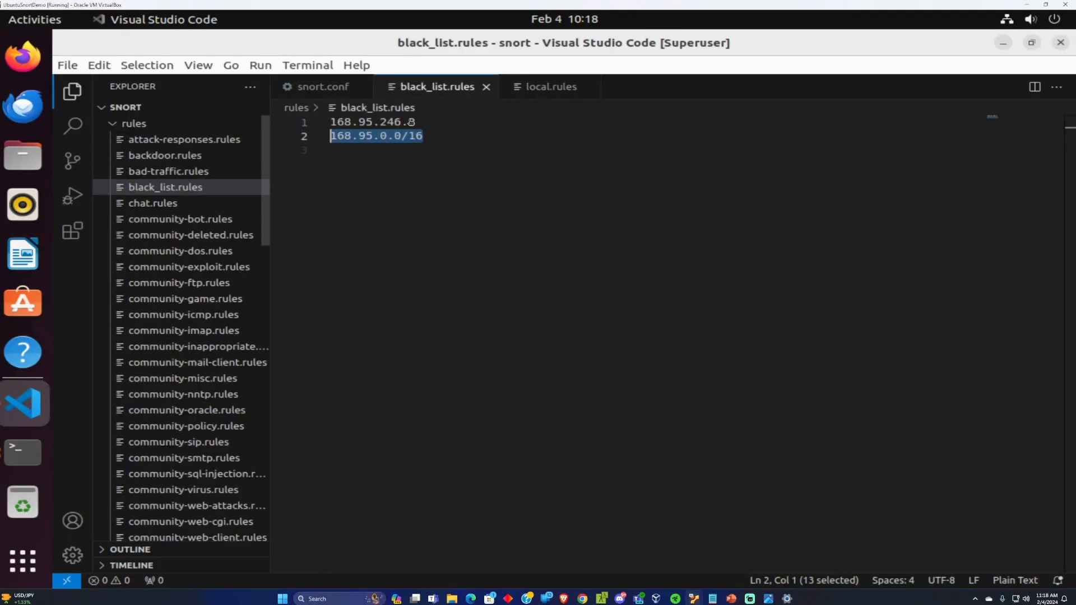
click(332, 137)
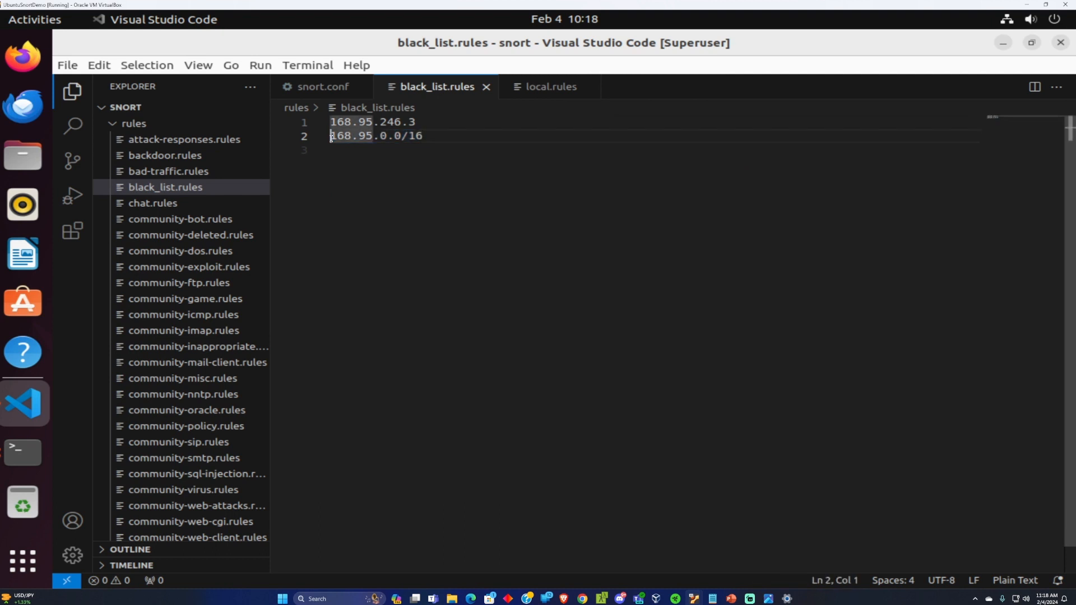
text(#)
key(Up)
key(Home)
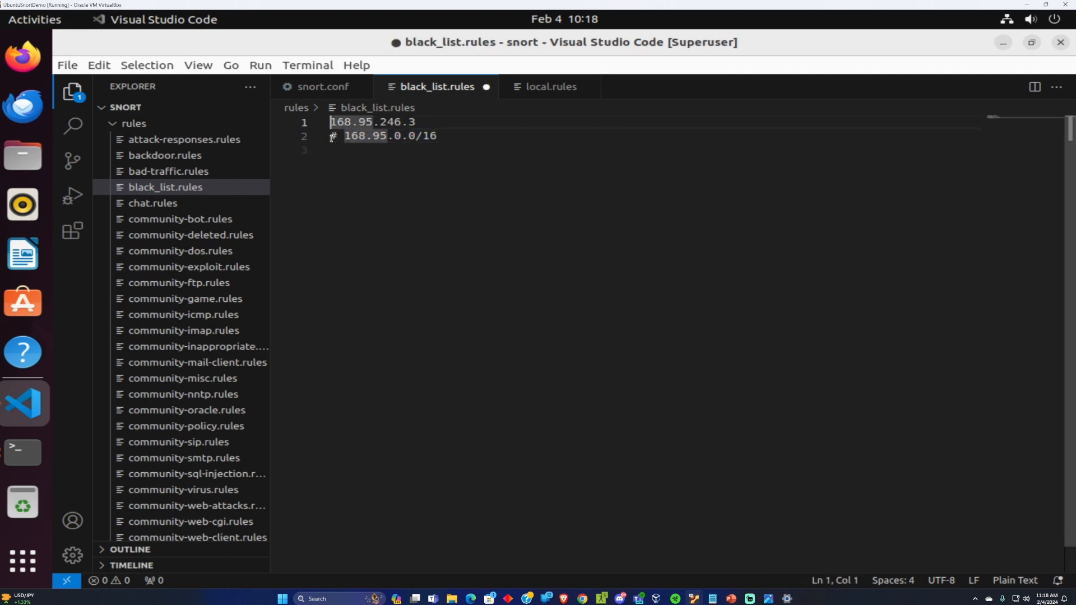
text(#)
key(ctrl+s)
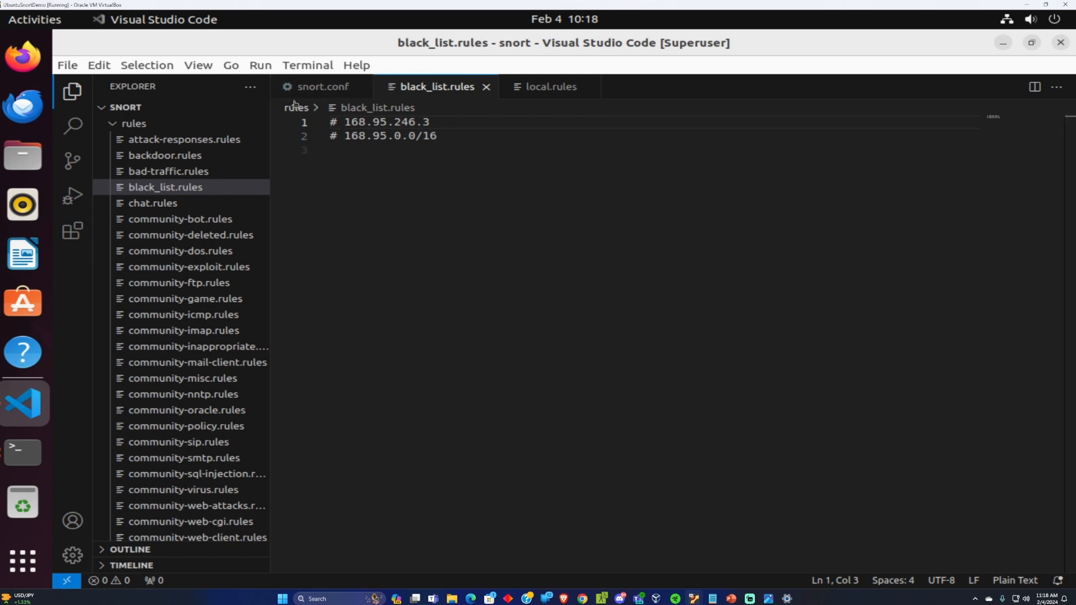
- Run the previous Snort command again in the terminal and highlight the source and destination addresses of an ICMP alert
click(22, 452)
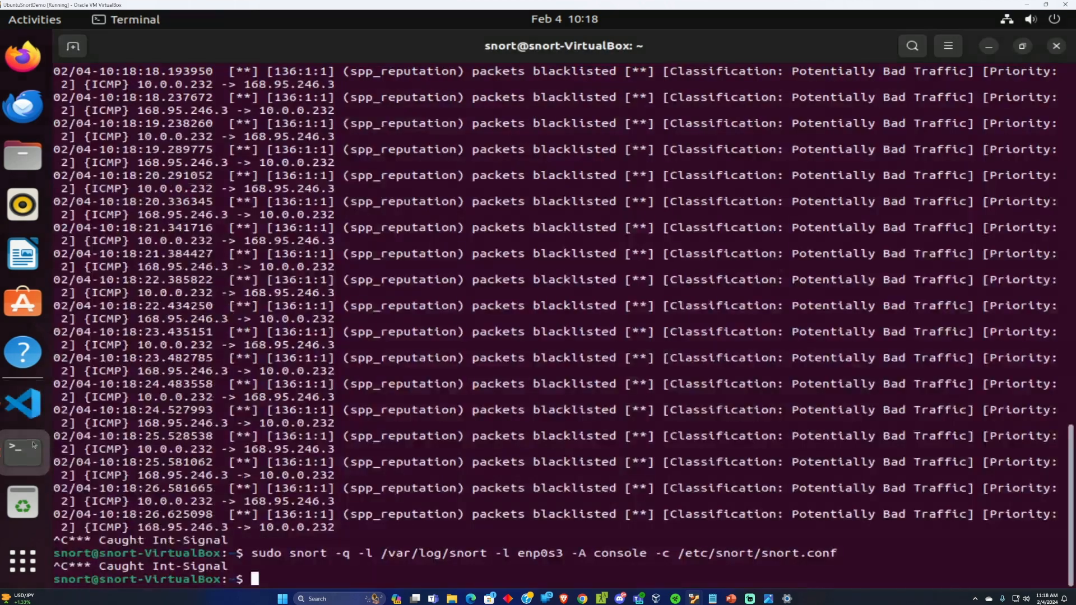
key(Up)
key(Return)
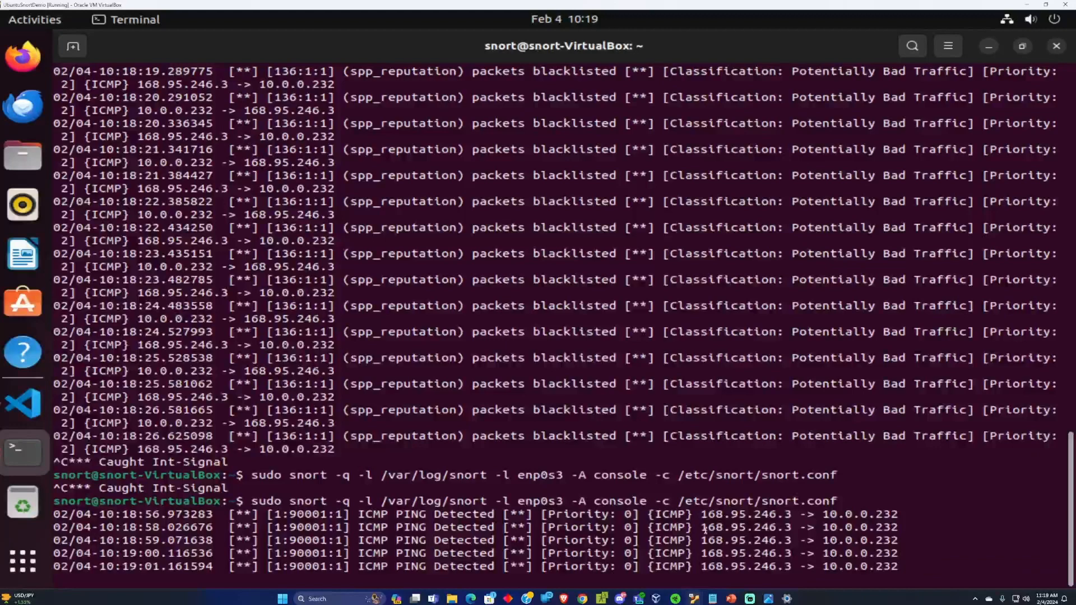
drag(708, 527, 899, 527)
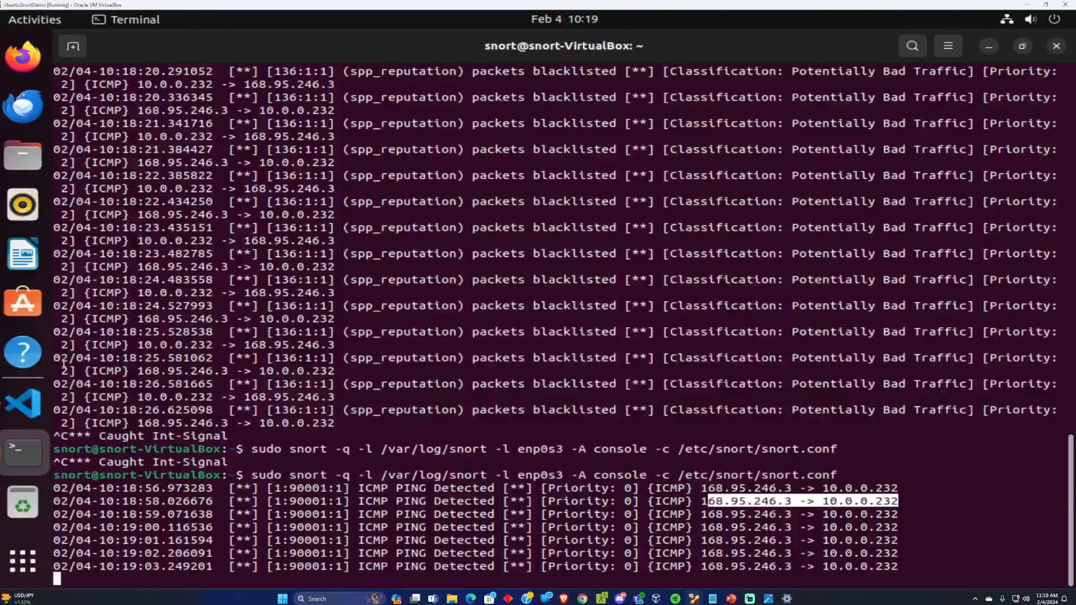
- In Visual Studio Code, uncomment 168.95.246.3 on line 1 of black_list.rules and save the file
click(24, 404)
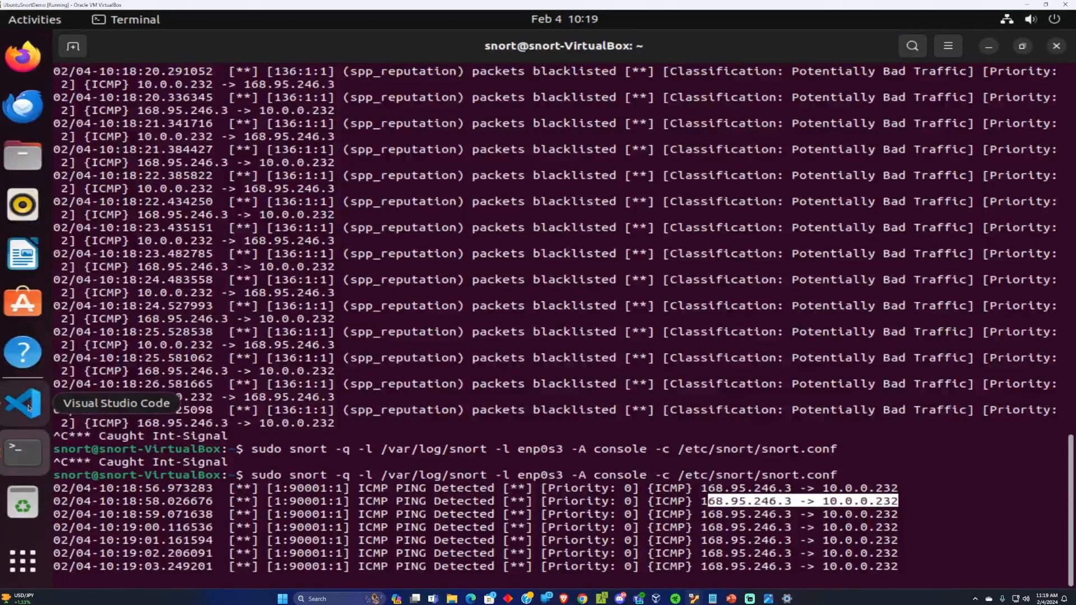
key(BackSpace)
key(BackSpace)
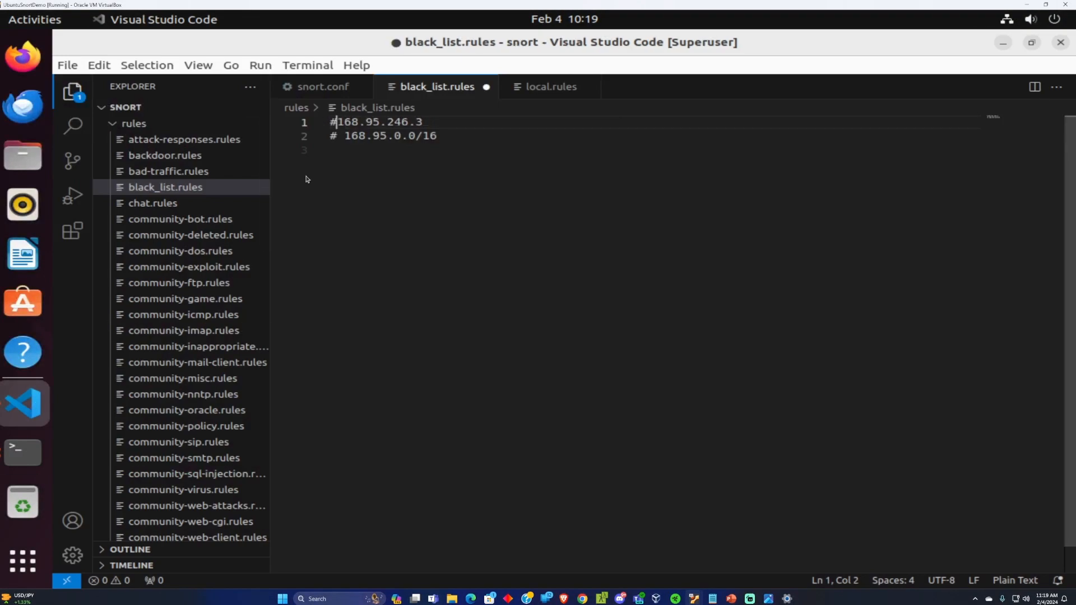
key(ctrl+s)
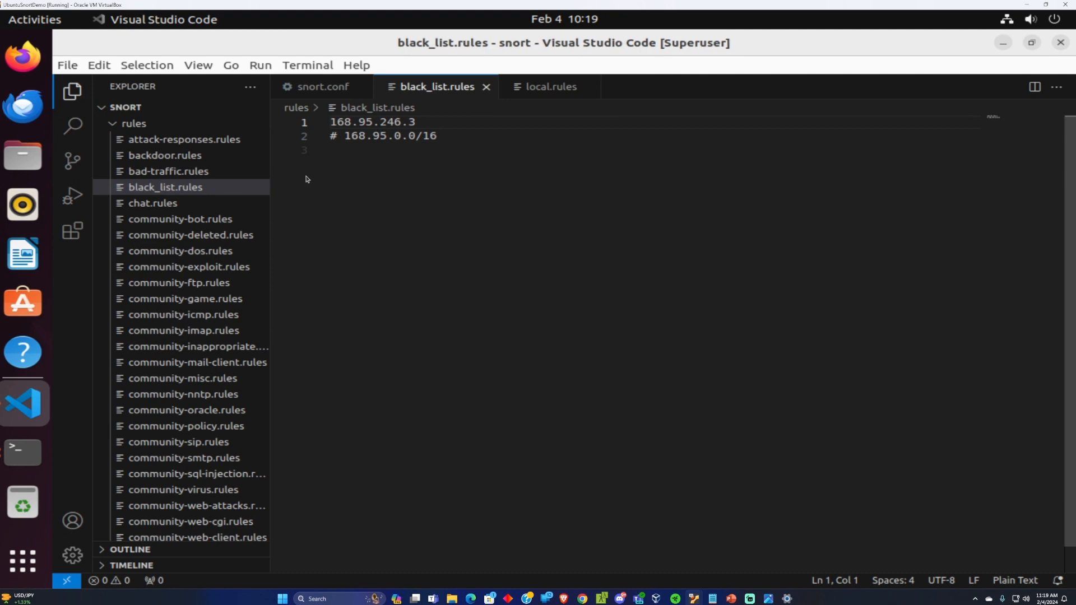
- Switch to the terminal and restart Snort with the same command to test the re-enabled blacklist entry
click(22, 451)
key(ctrl+c)
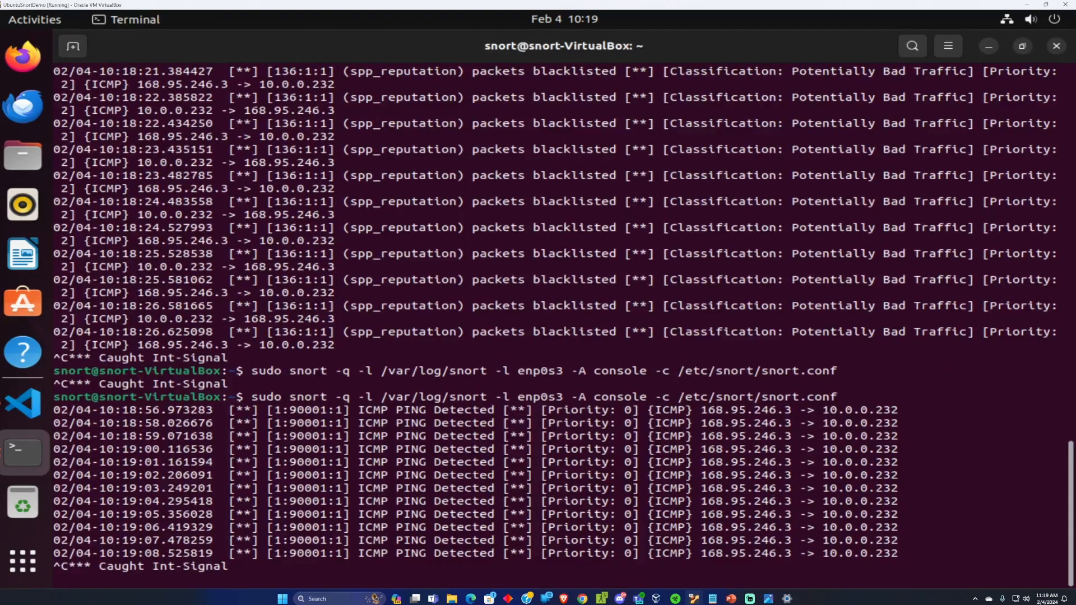
key(Up)
key(Return)
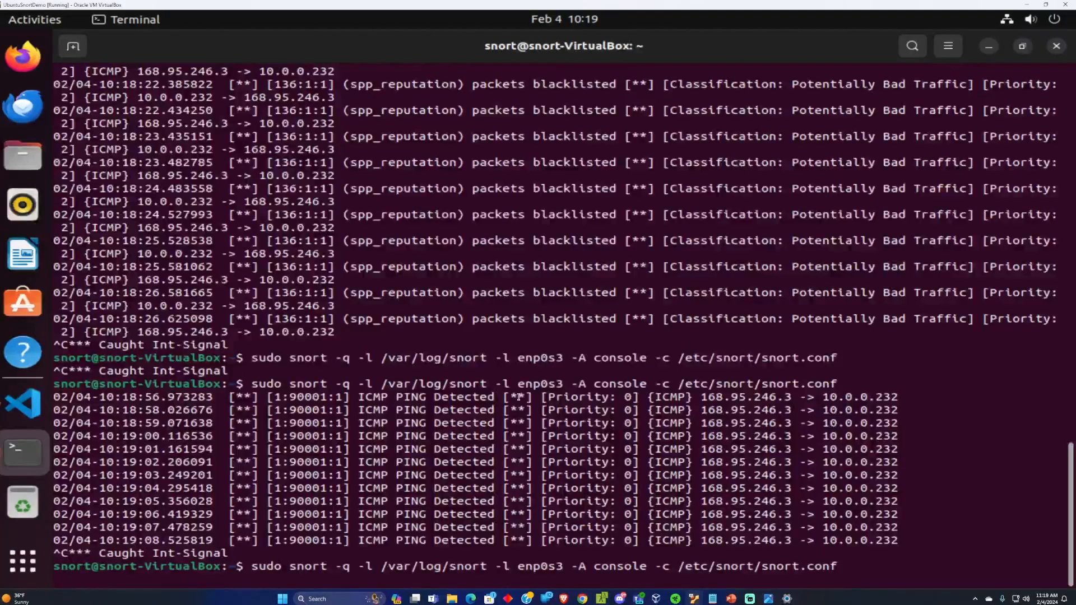